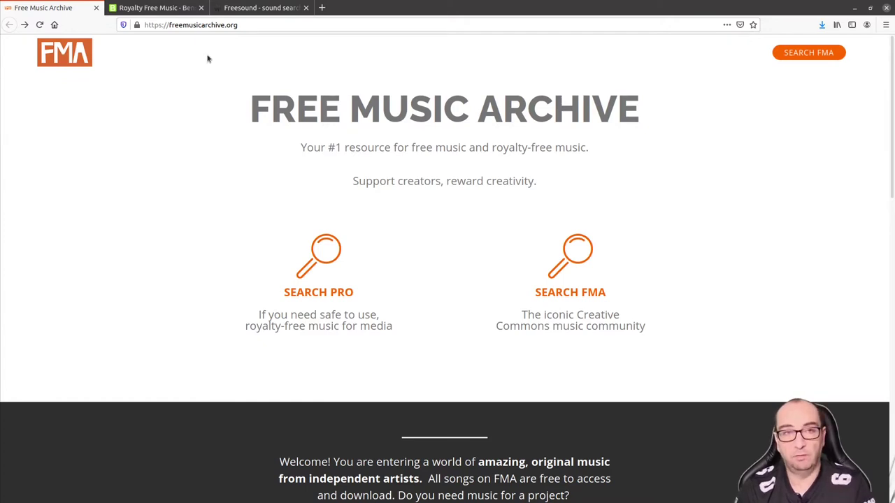
Scroll through the Bensound royalty-free music tracks, then switch to the Freesound site
click(165, 12)
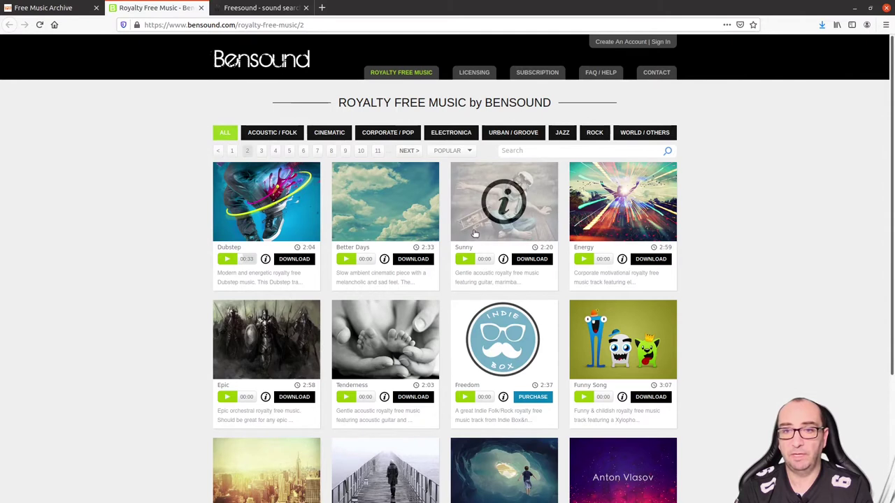
scroll(453, 280, down, 3)
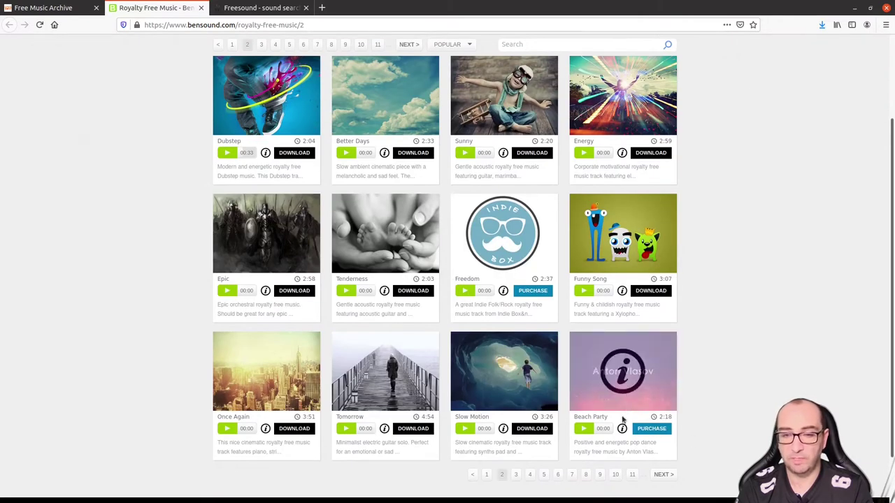
scroll(328, 292, up, 3)
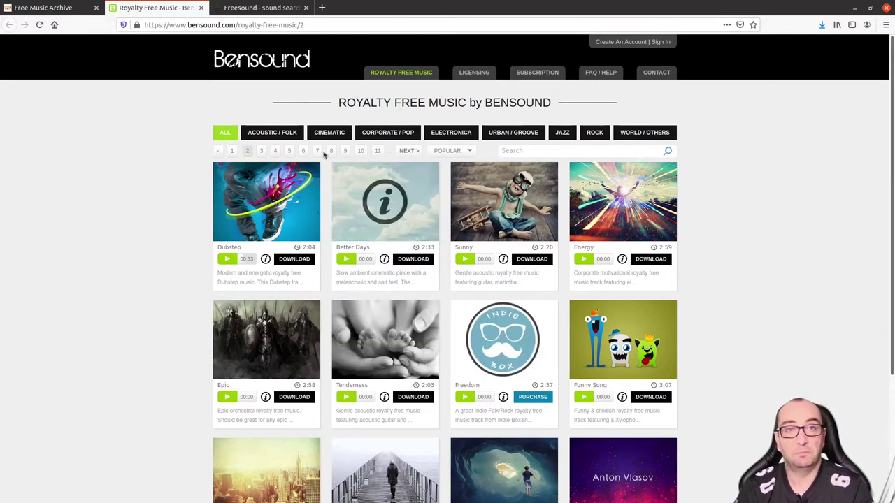
click(264, 9)
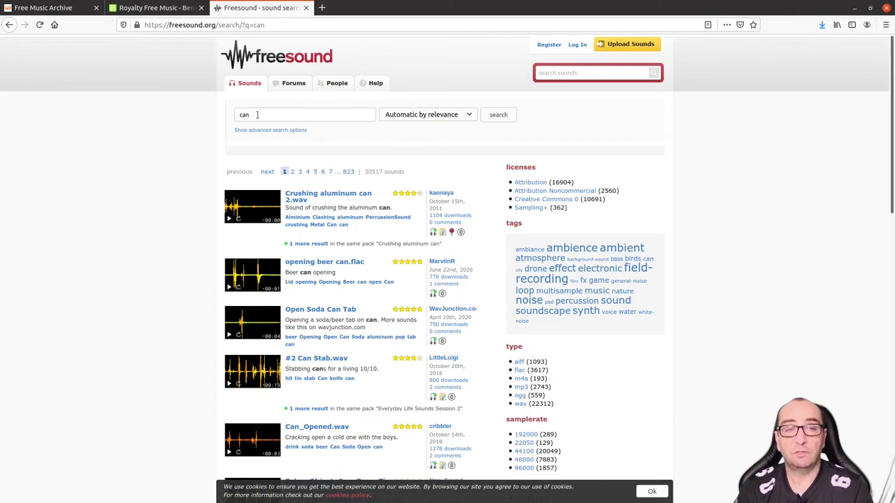
From the Freesound home page, search the sound library for 'can'
click(273, 62)
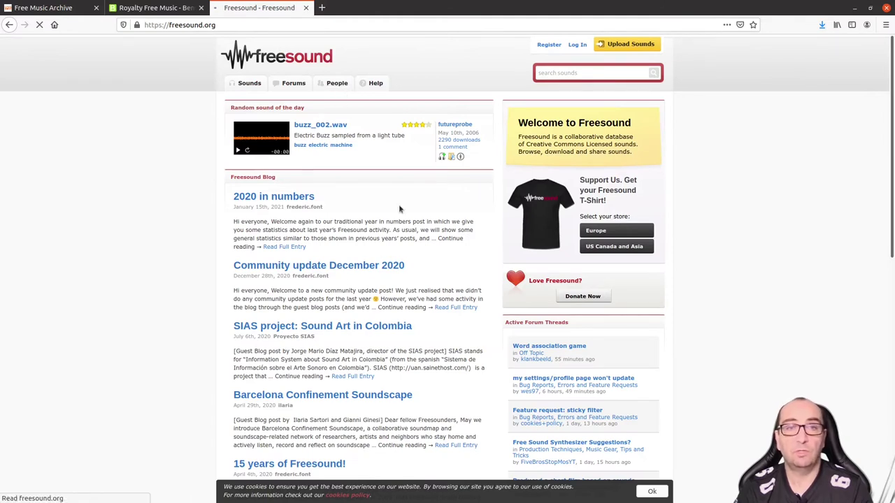
click(547, 73)
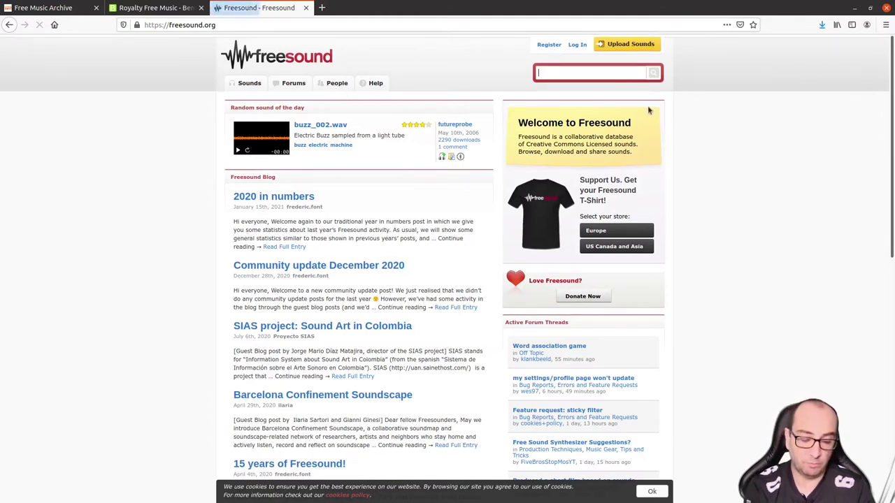
text(can)
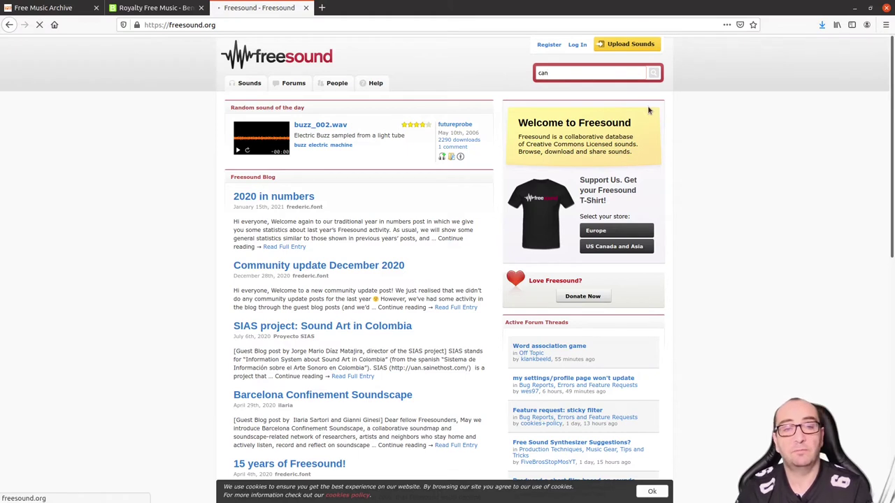
key(Return)
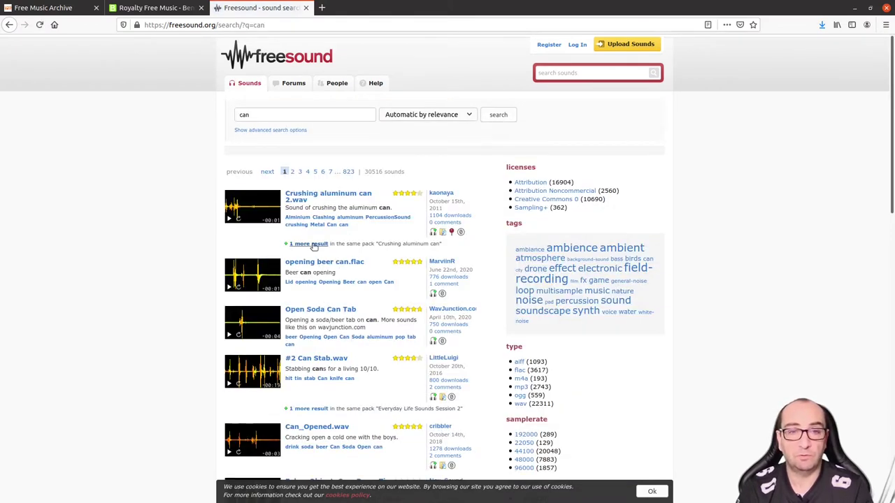
Scroll the 'can' results and play the throwing can.wav preview twice
scroll(349, 245, down, 3)
scroll(336, 297, down, 2)
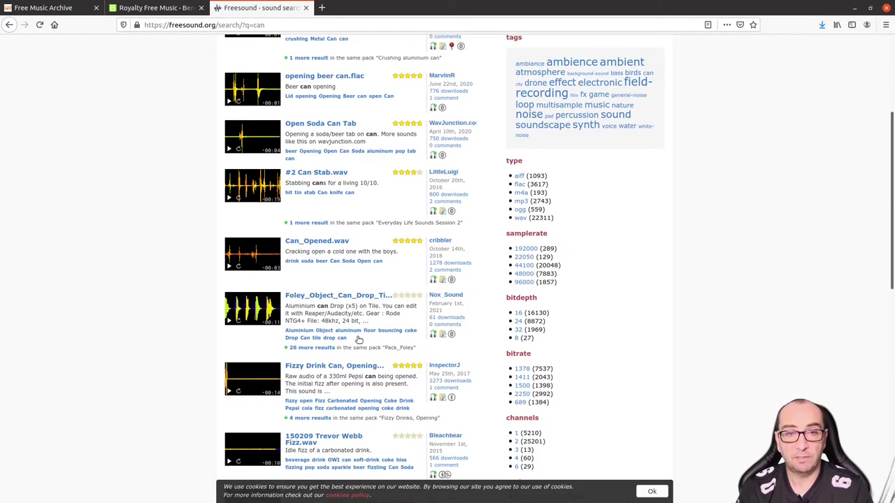
scroll(297, 307, down, 1)
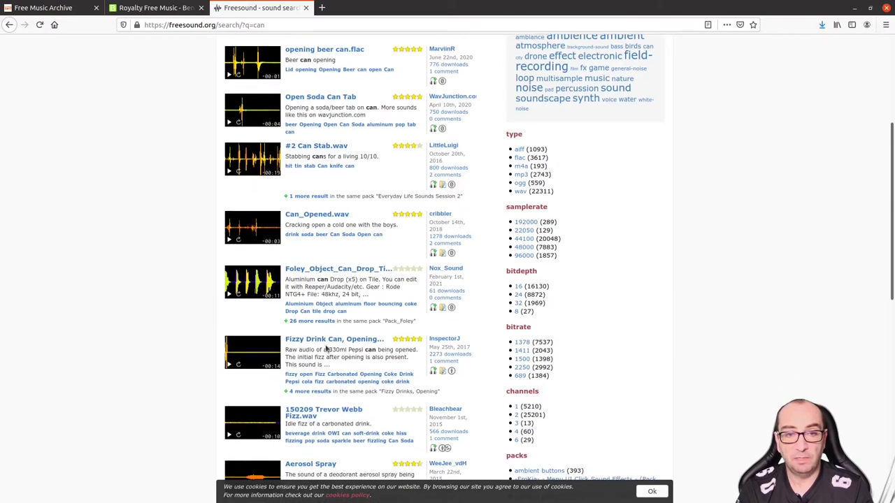
scroll(320, 416, down, 2)
scroll(310, 405, down, 1)
scroll(304, 397, down, 2)
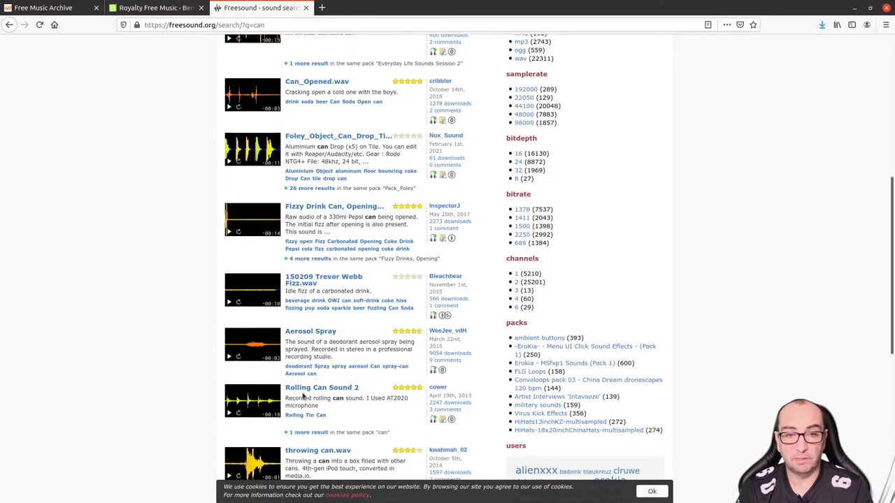
scroll(293, 404, down, 3)
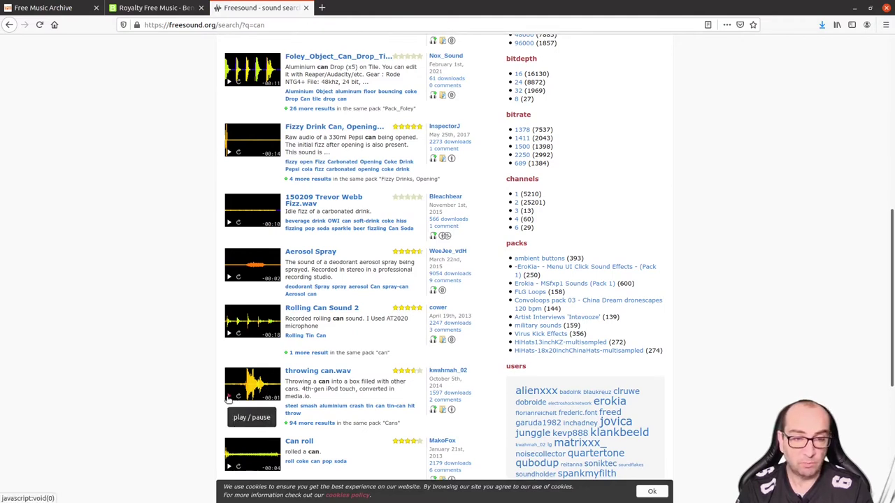
click(228, 398)
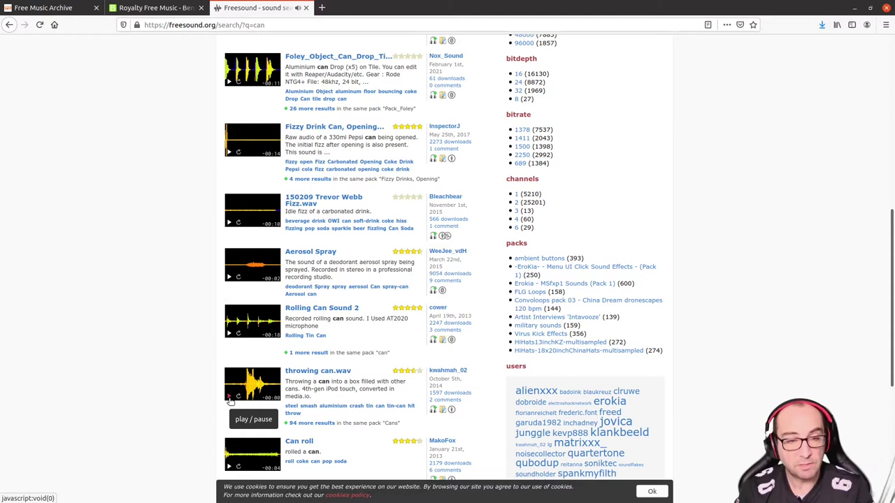
click(227, 397)
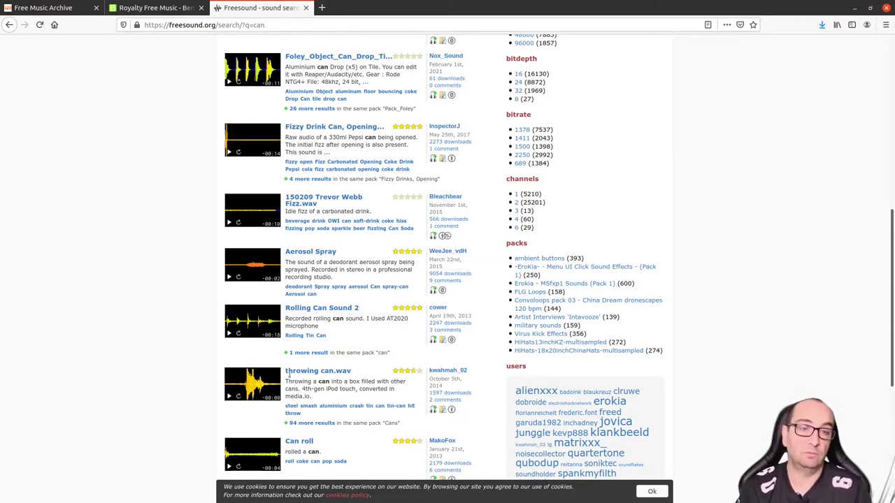
Search Free Music Archive for 'zombie mass shooting', play the track briefly, then pause it
click(53, 10)
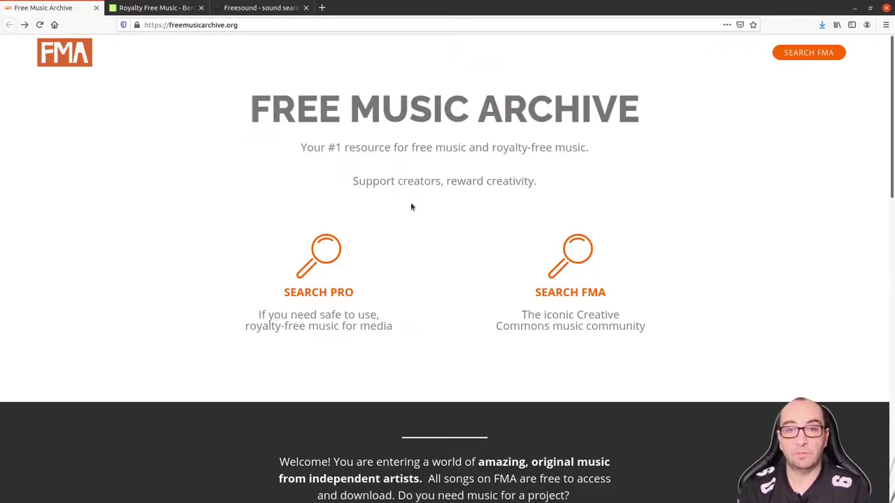
click(568, 293)
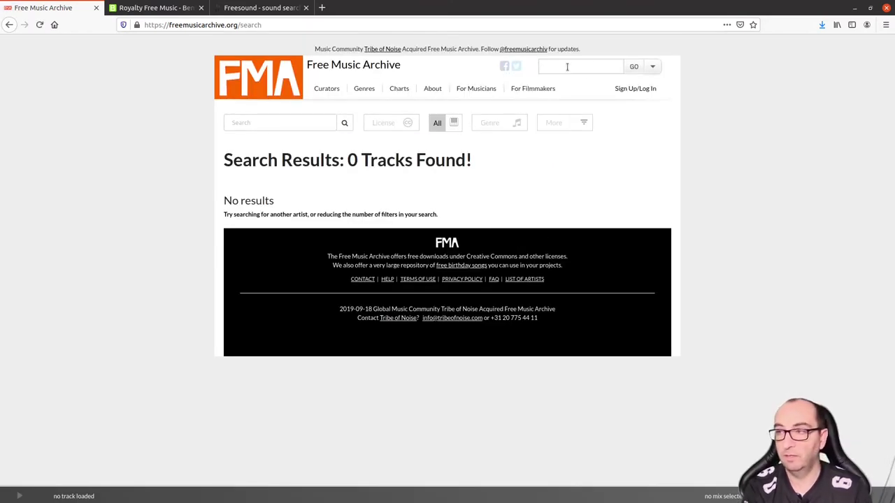
text(zombie masshooting)
key(Return)
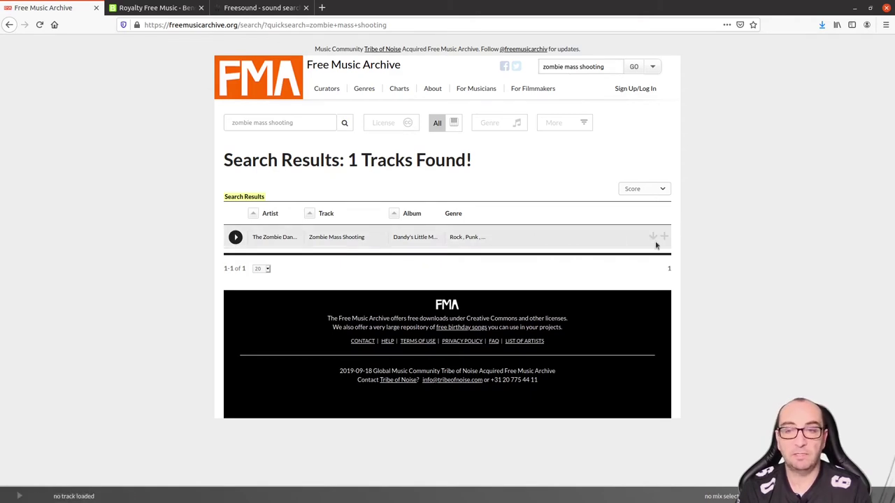
click(235, 238)
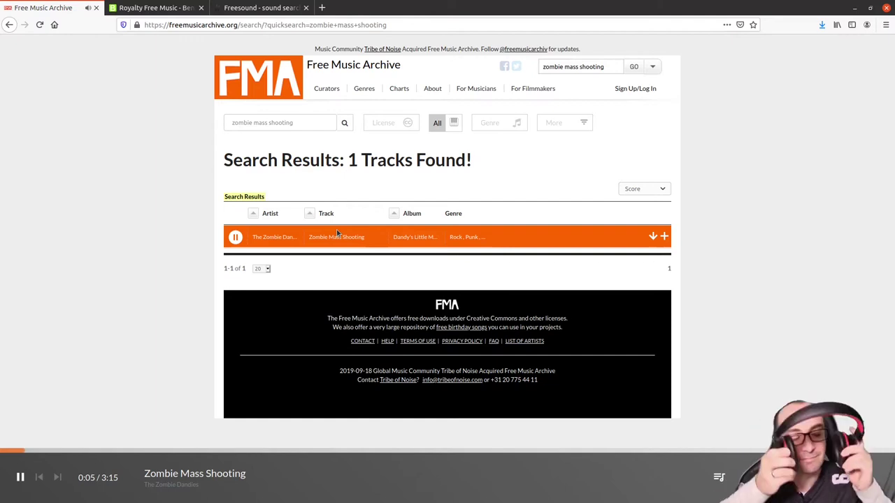
click(236, 239)
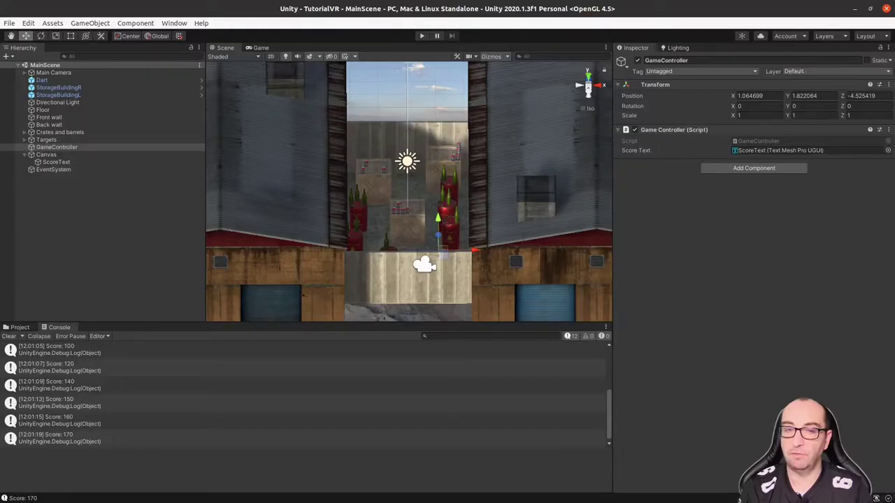
Create a new folder in the project's top-level Assets folder
click(20, 327)
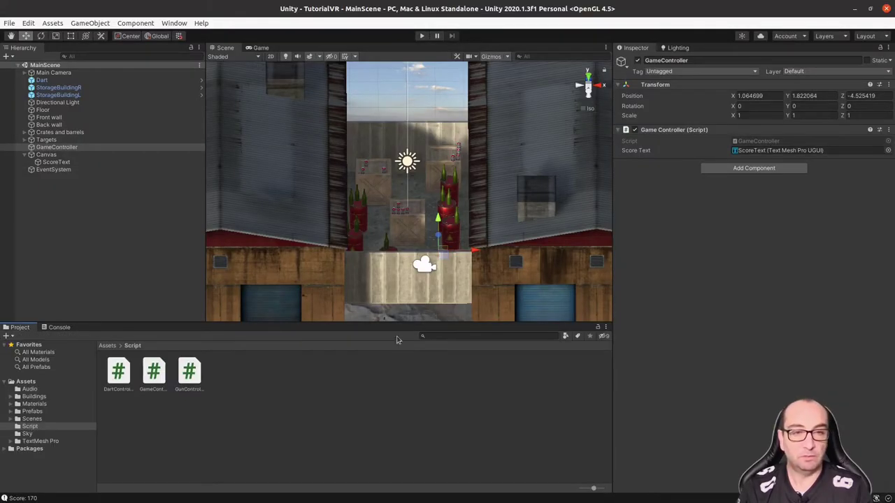
click(108, 345)
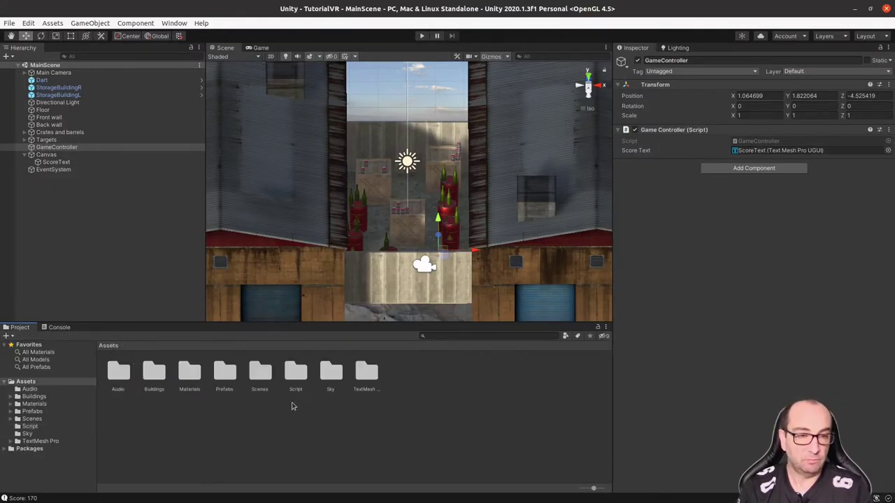
right_click(418, 420)
mouse_move(527, 170)
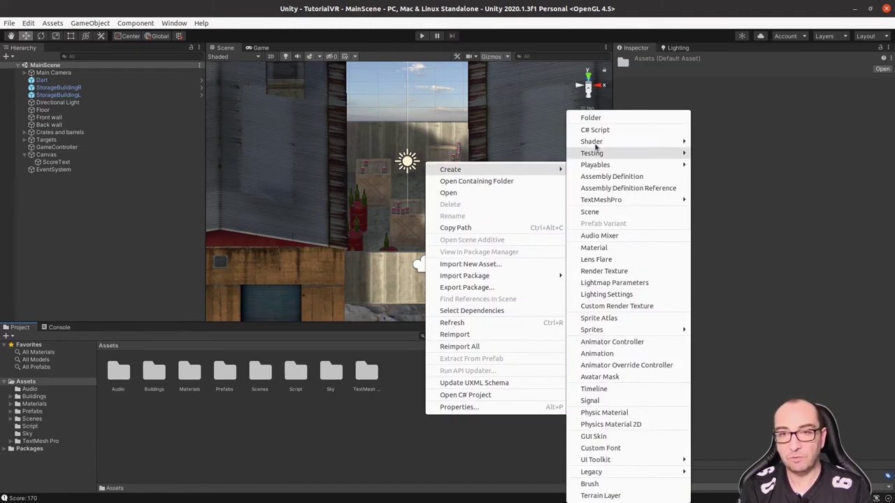
click(591, 116)
Name the folder Sound, open it, and drag the downloaded music file into it
text(Musi)
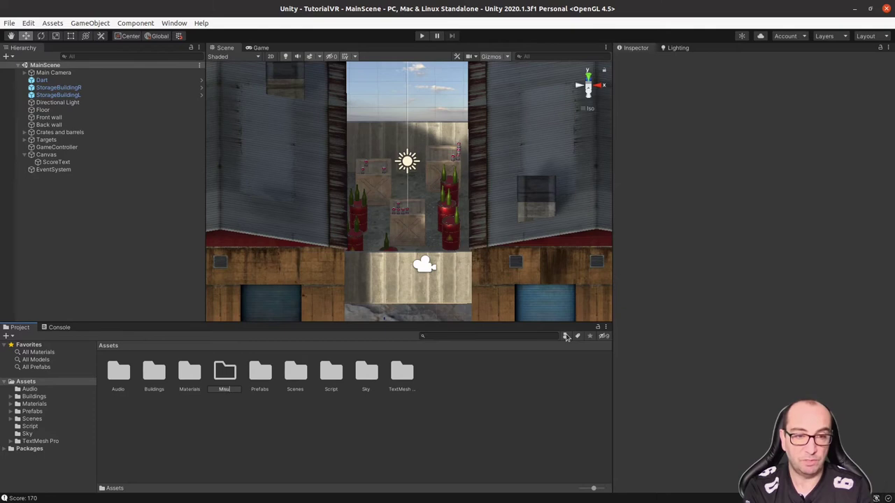
key(BackSpace)
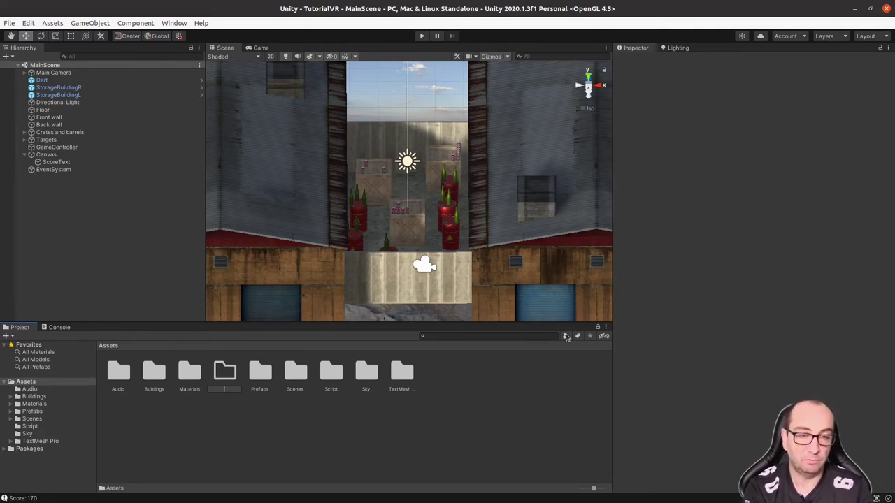
text(Sound)
key(Return)
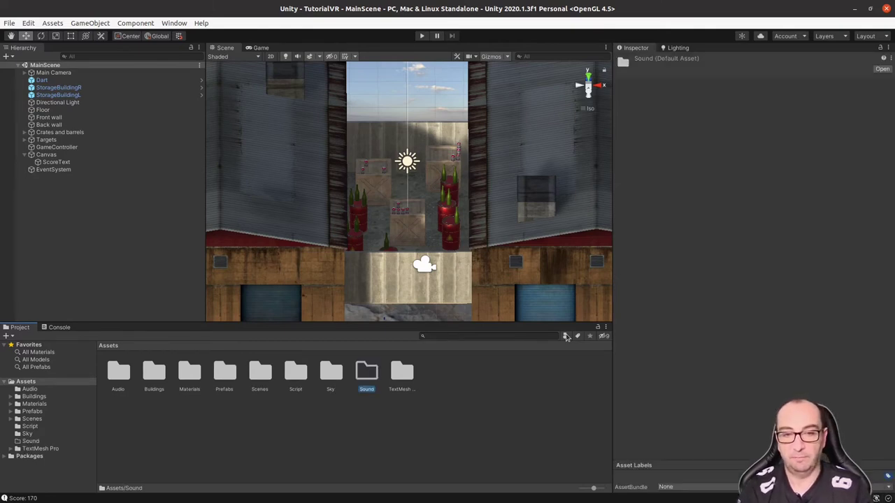
key(Return)
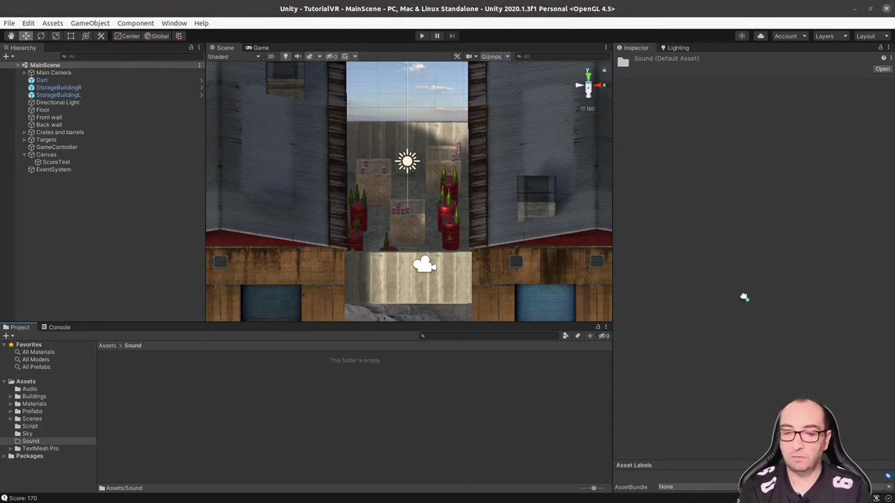
drag(742, 296, 386, 406)
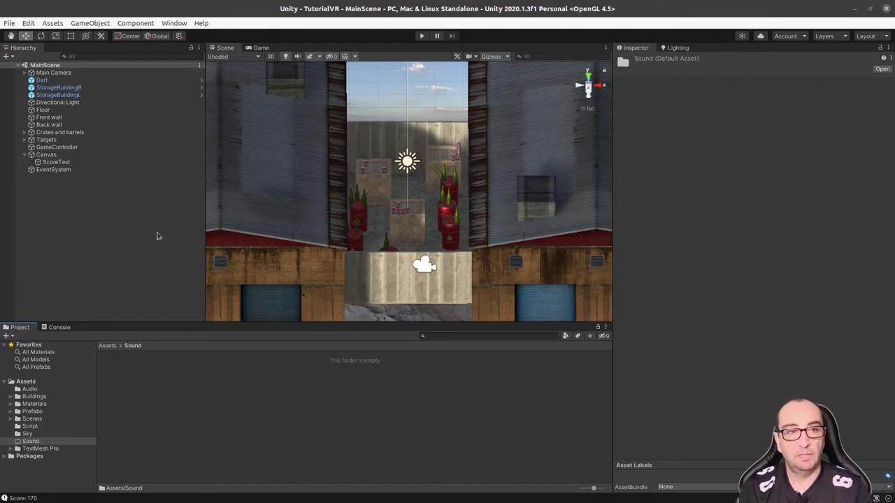
Preview the imported Zombie Mass Shooting clip, stop it, and collapse Canvas in the Hierarchy
click(24, 158)
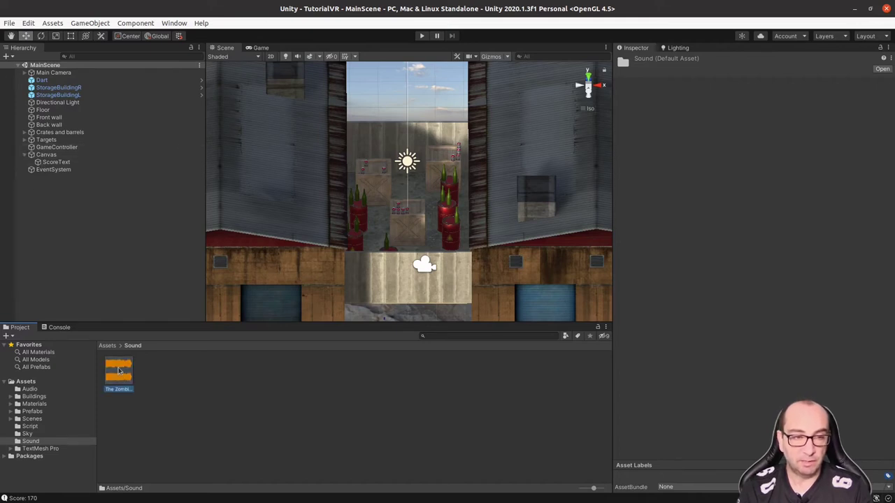
click(127, 378)
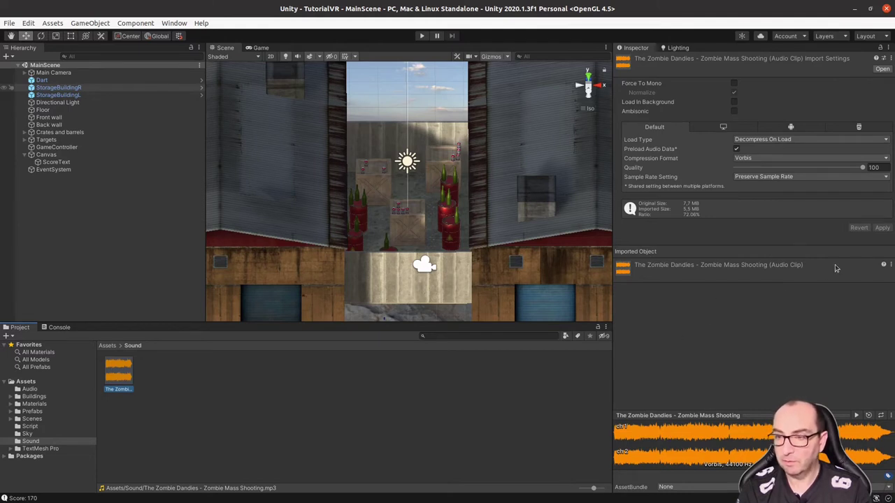
click(855, 416)
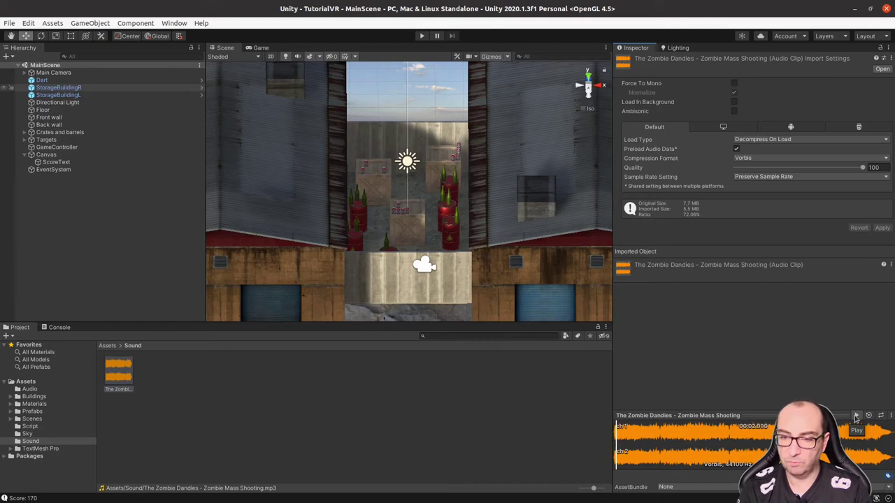
click(855, 416)
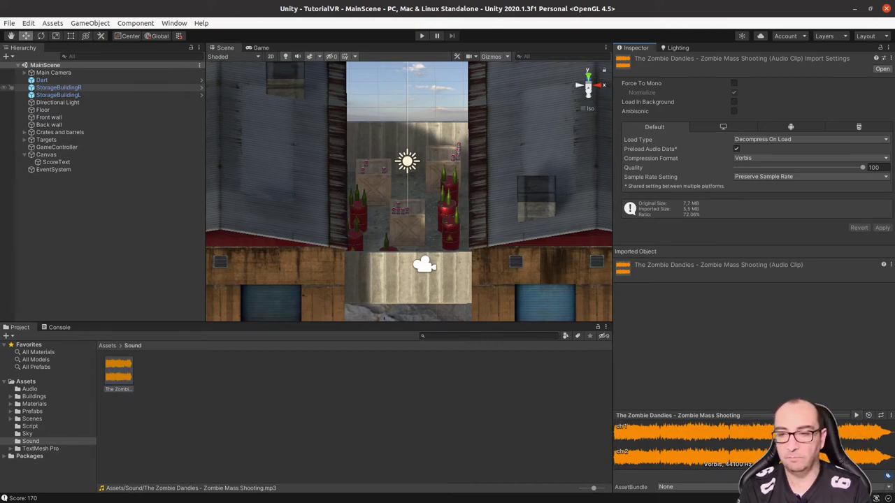
click(25, 154)
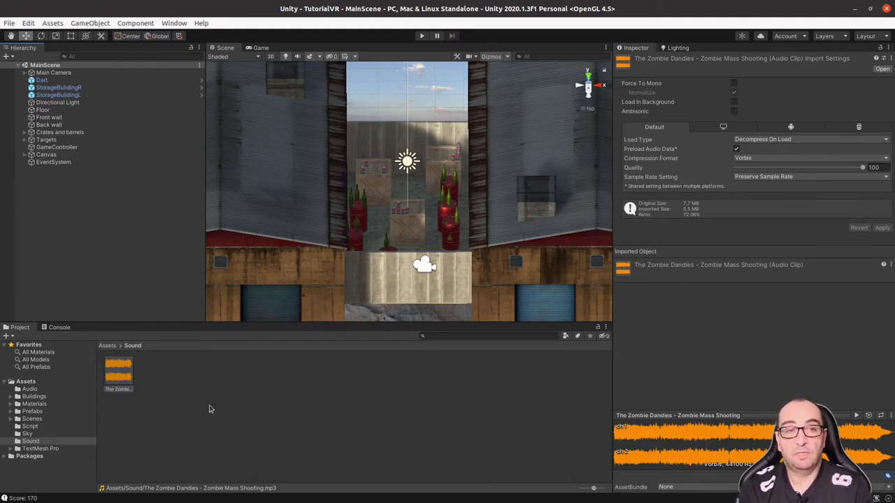
Create an Audio Source object named Music and enable its Loop option
right_click(81, 208)
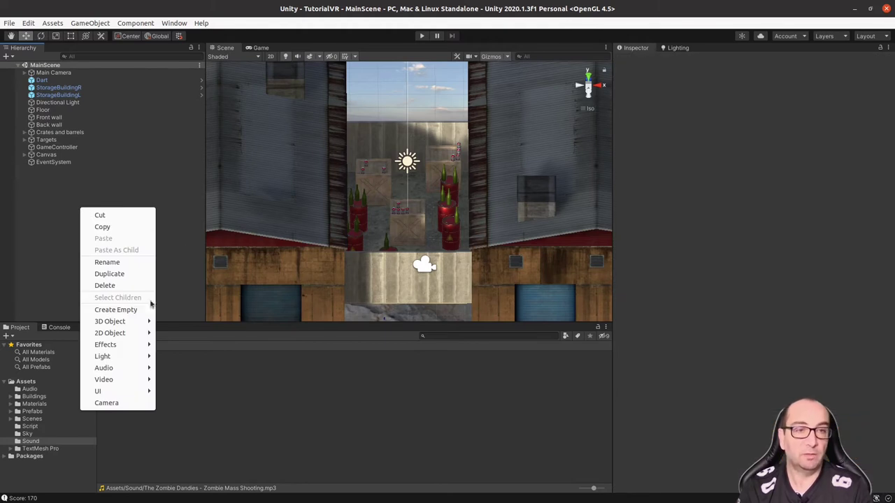
mouse_move(116, 369)
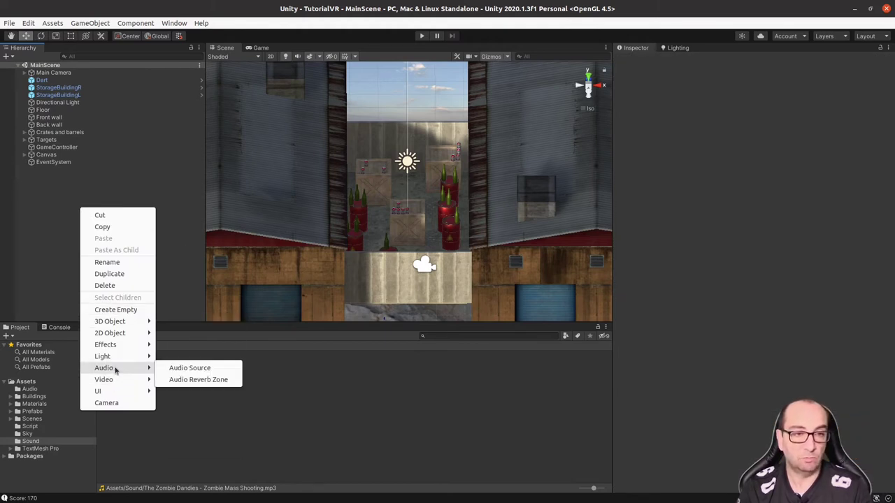
click(208, 371)
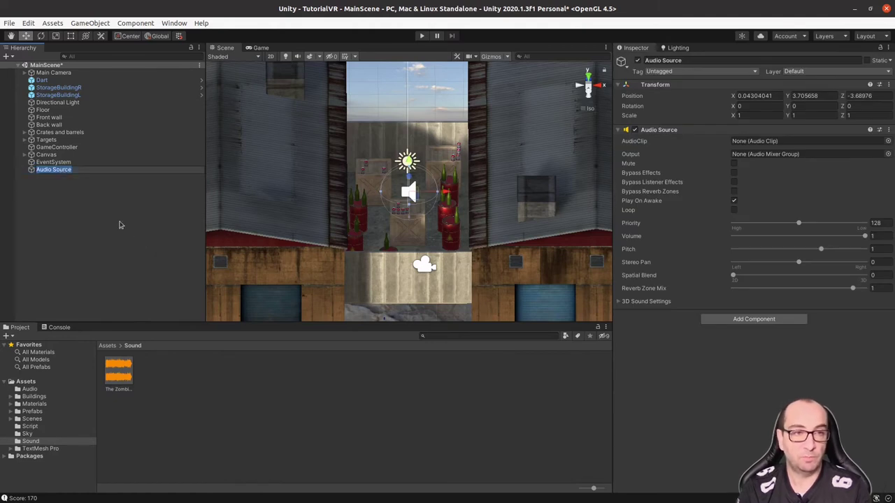
text(Music)
key(Return)
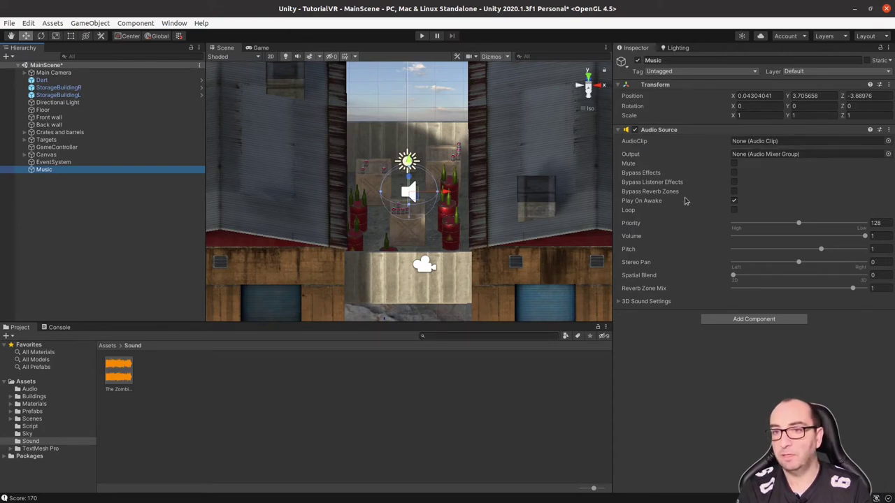
click(733, 209)
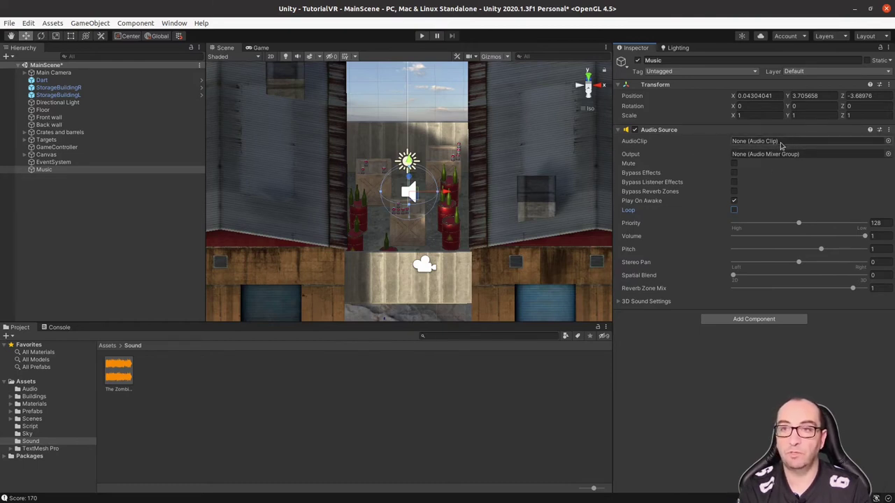
Assign the Zombie Mass Shooting clip to Music's AudioClip field and enter Play mode
drag(126, 372, 755, 142)
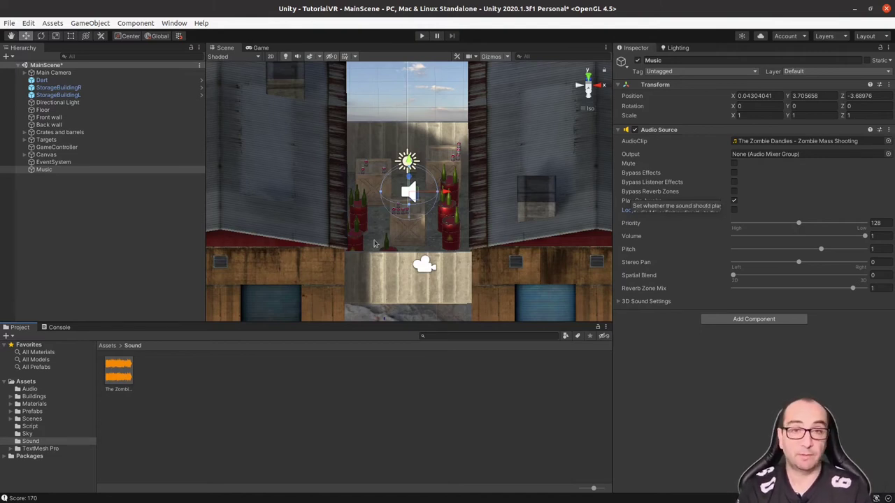
click(421, 37)
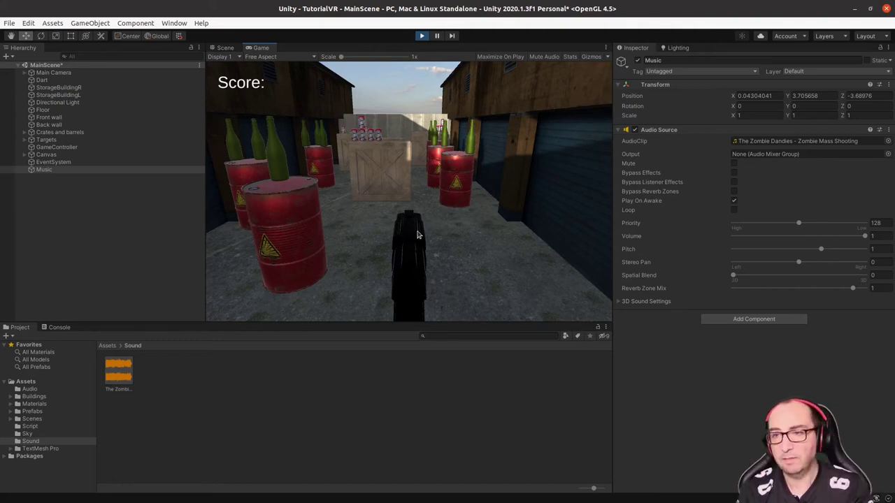
While playing, adjust Music's volume to 0.386, set pitch back to 1, then stop the game
drag(865, 237, 757, 237)
mouse_move(821, 250)
mouse_down()
mouse_move(838, 252)
mouse_move(783, 263)
mouse_move(796, 262)
mouse_up()
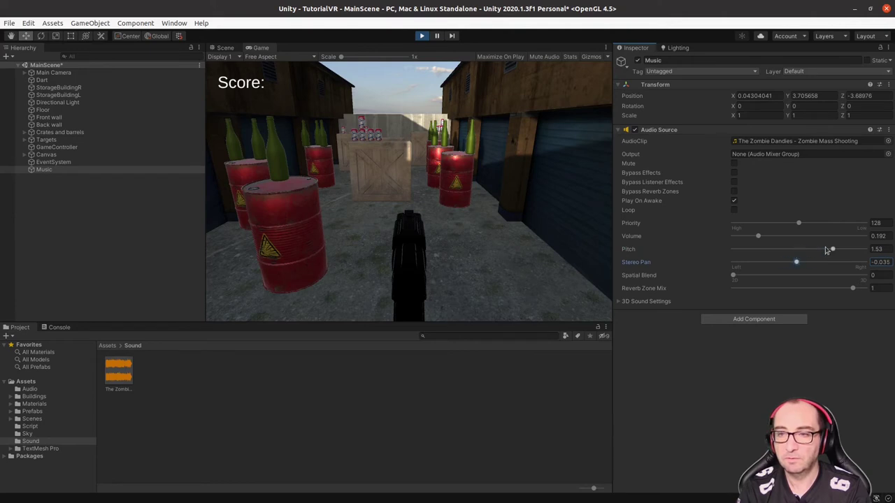
click(883, 249)
text(1)
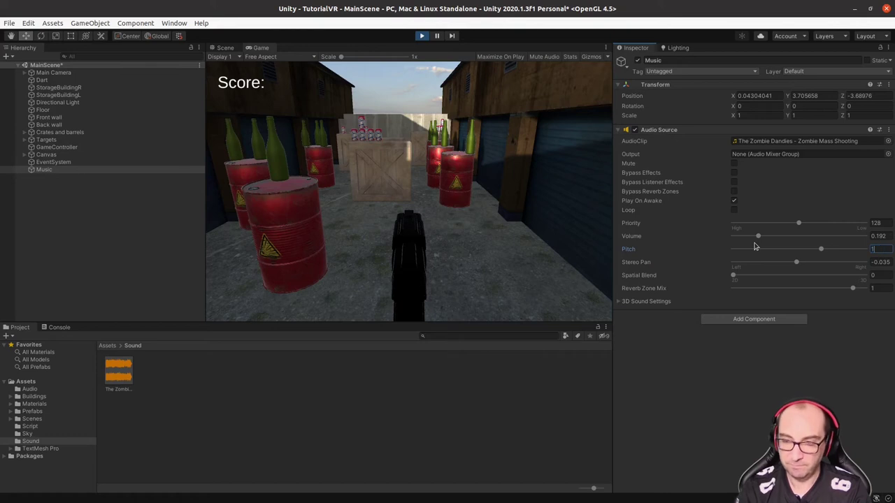
drag(759, 238, 782, 237)
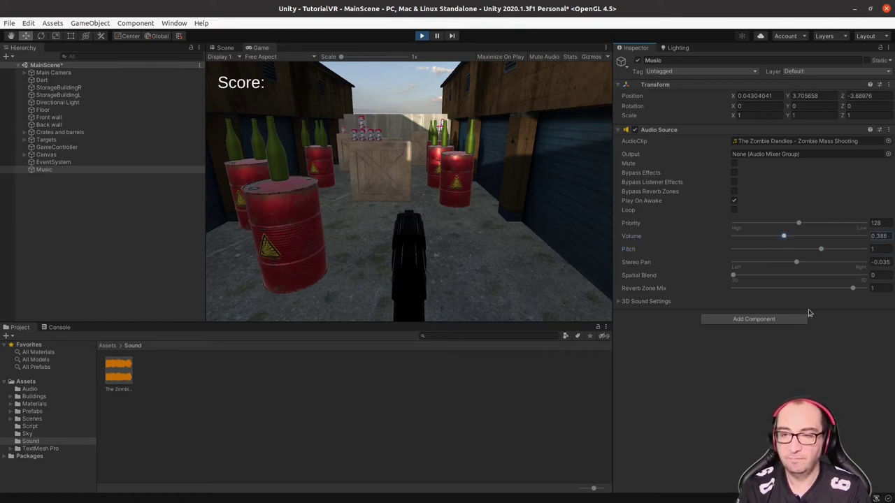
click(422, 36)
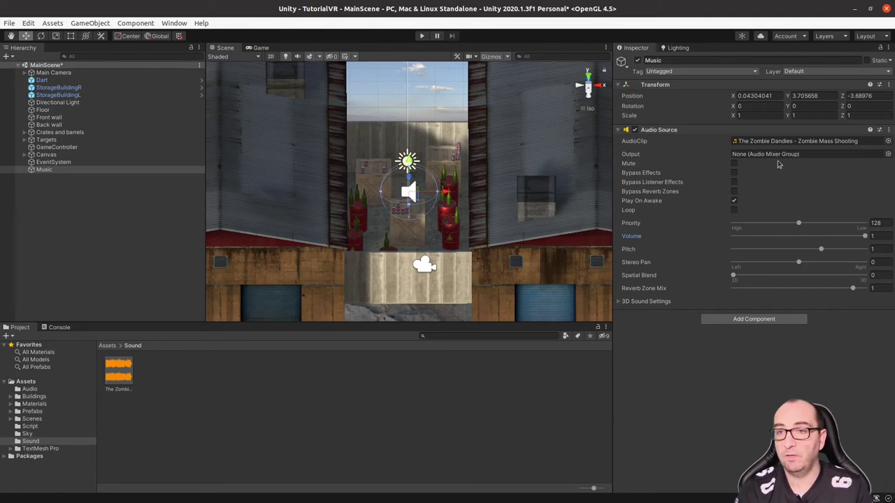
Turn off Play On Awake for Music and run the game briefly to confirm silence
click(733, 202)
click(422, 36)
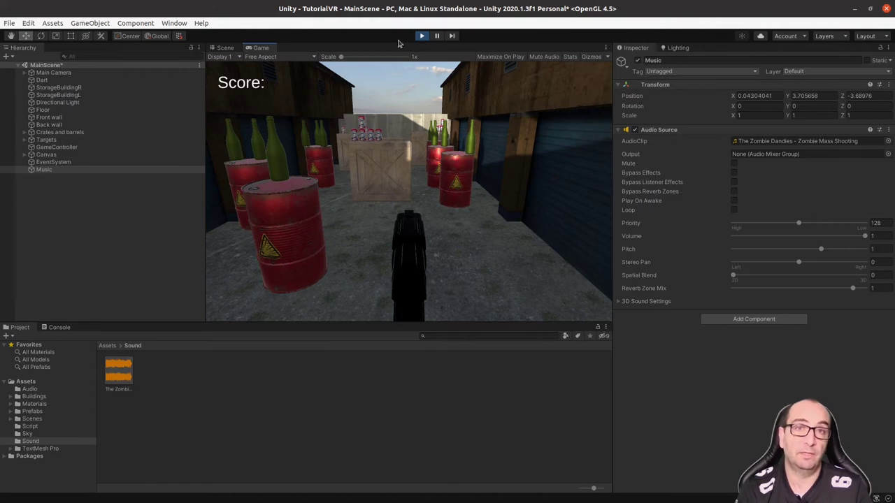
click(421, 36)
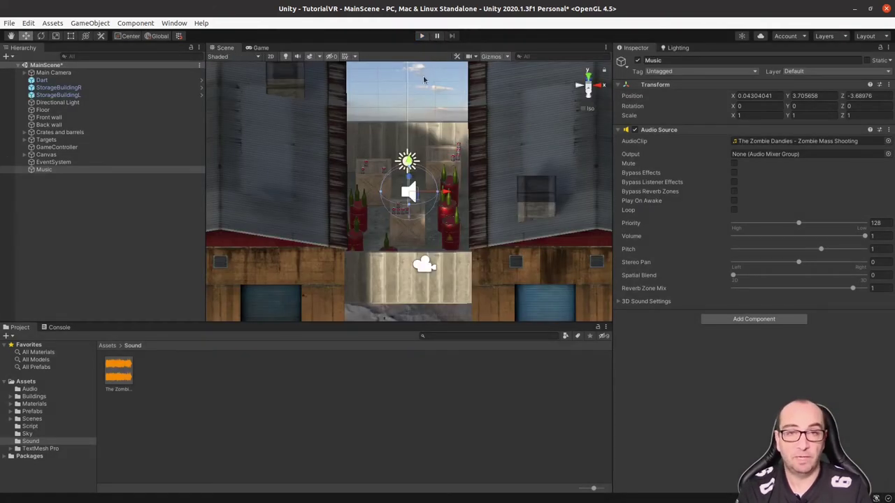
Drag the Music object forward down the alley to Z -0.99, orbiting the view around it
mouse_move(378, 218)
alt+mouse_down()
mouse_move(321, 240)
mouse_move(431, 211)
alt+mouse_up()
drag(435, 168, 488, 117)
alt+drag(462, 180, 532, 94)
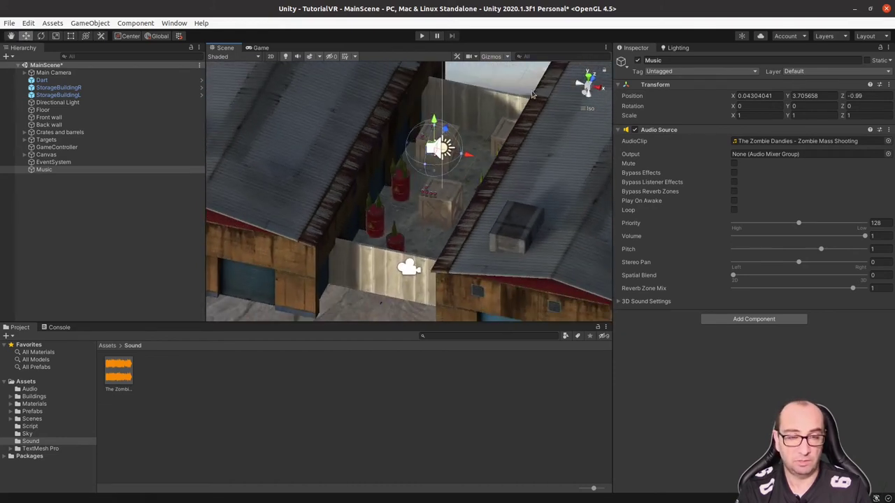
mouse_move(447, 218)
alt+mouse_down()
mouse_move(491, 200)
mouse_move(437, 216)
alt+mouse_up()
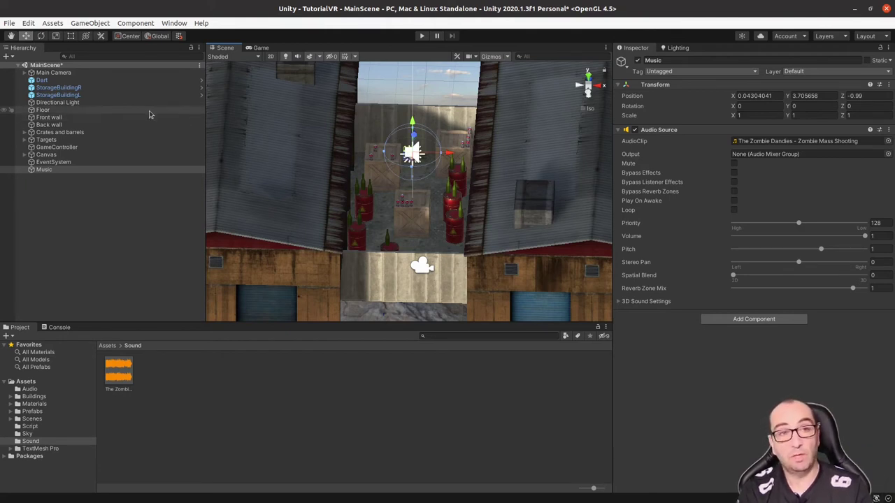
Check the Main Camera's settings in the Inspector, then deselect it
click(61, 73)
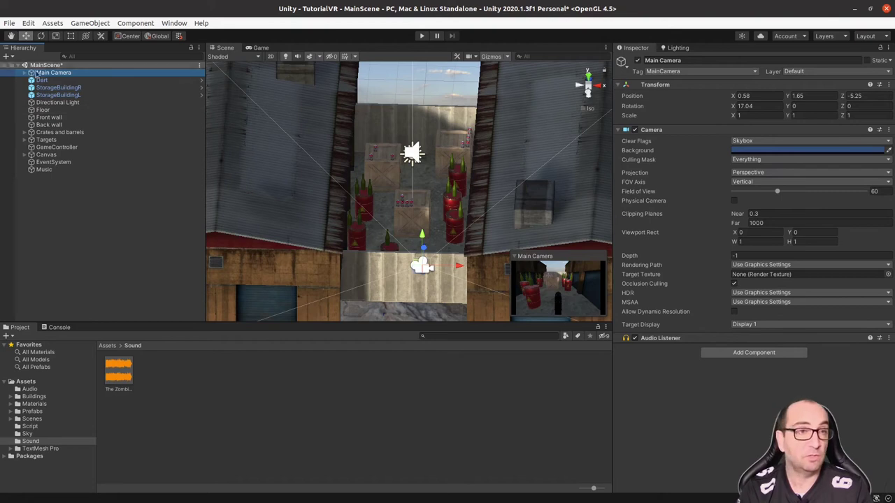
click(106, 196)
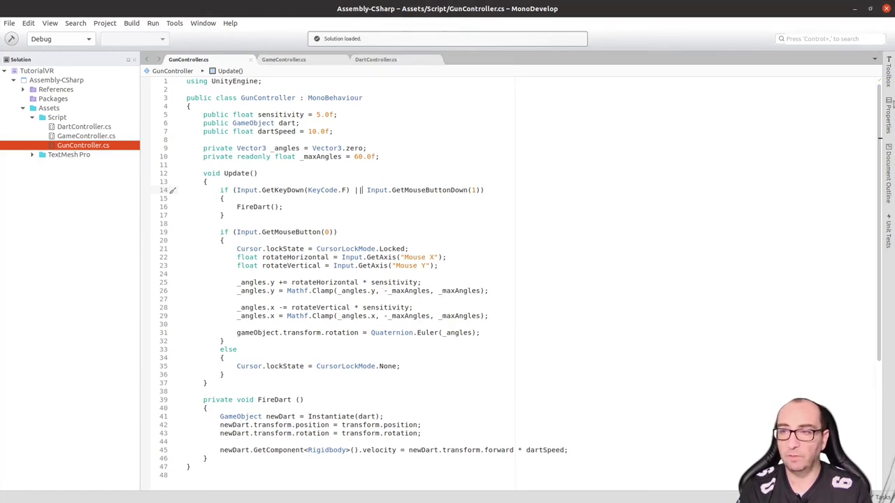
Force-quit the unresponsive MonoDevelop and open the Assets/Script folder in Unity
key(alt+Tab)
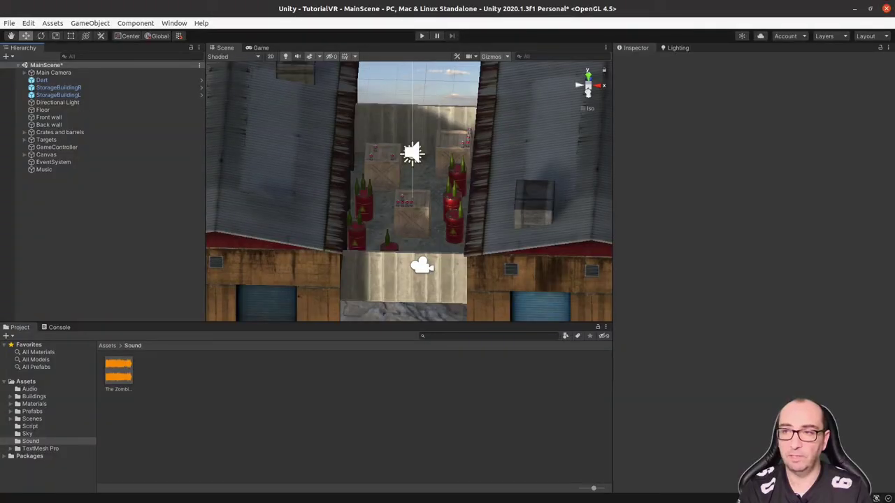
key(alt+Tab)
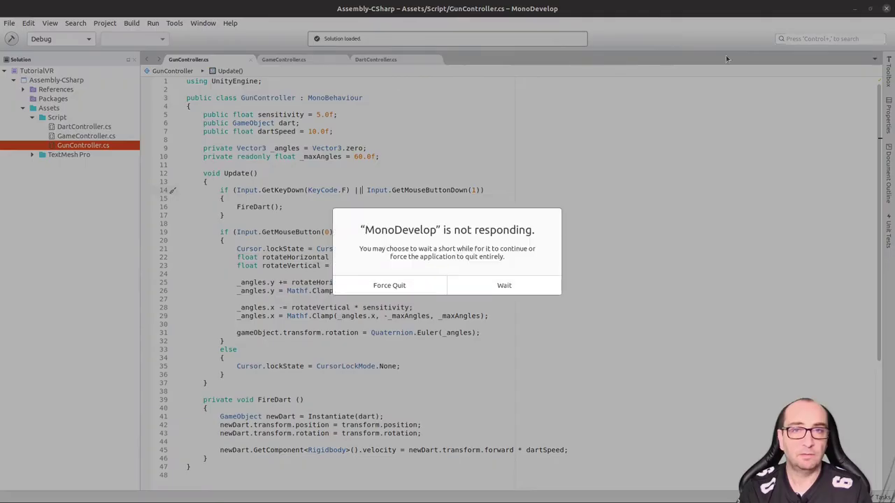
click(432, 290)
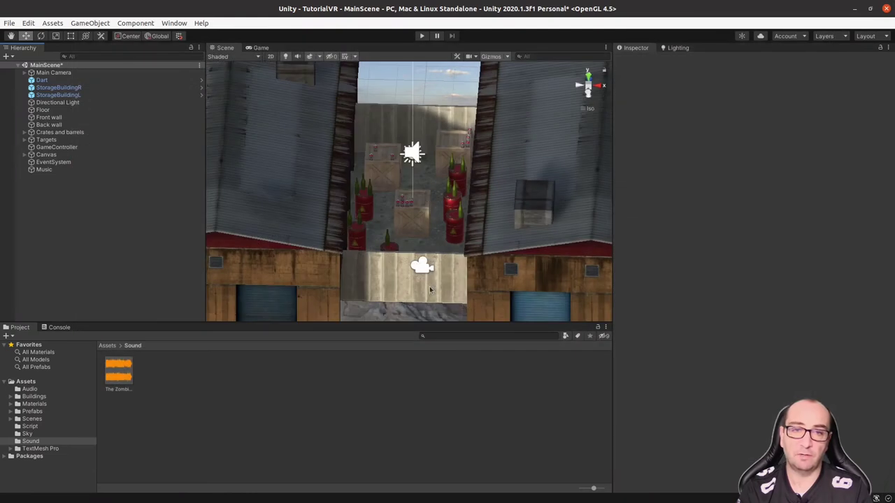
click(107, 346)
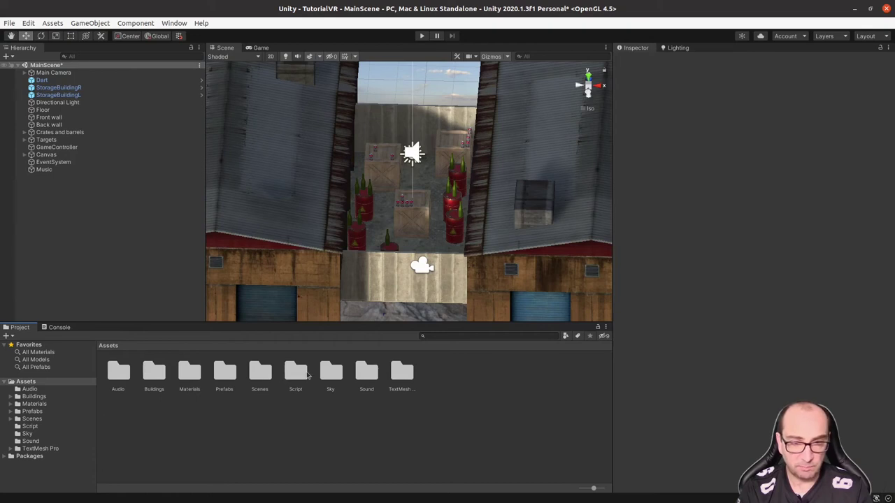
double_click(298, 372)
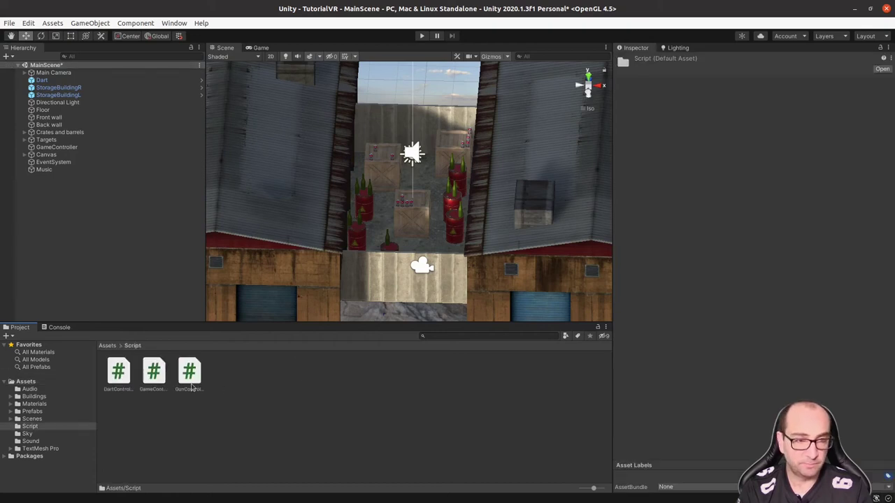
Select the GameController.cs script in the Script folder
click(156, 385)
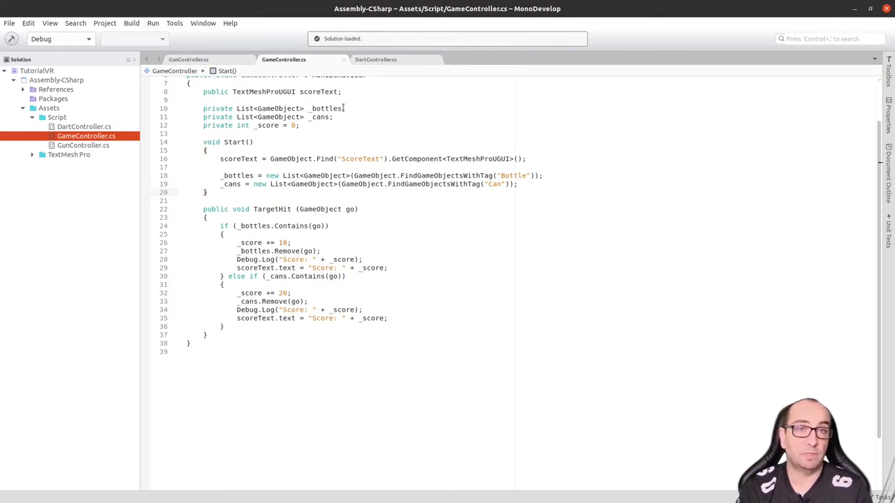
Declare a public AudioSource music field below the scoreText declaration
click(345, 91)
key(Return)
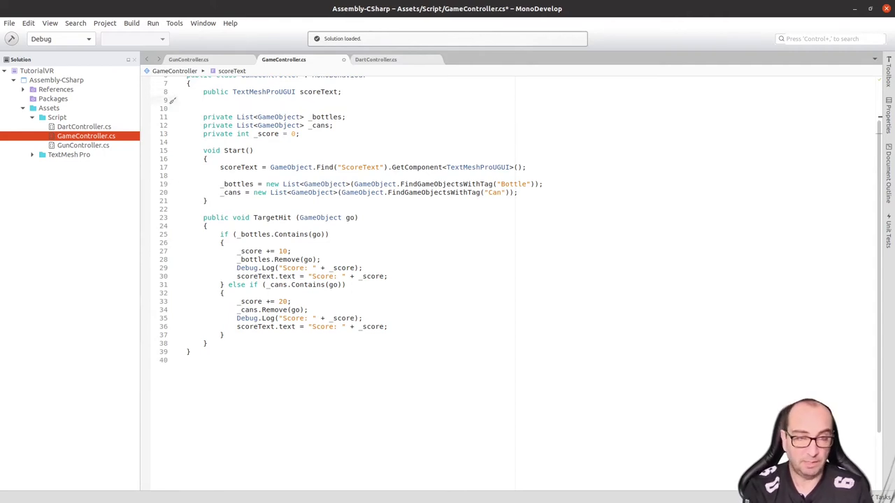
text(pu)
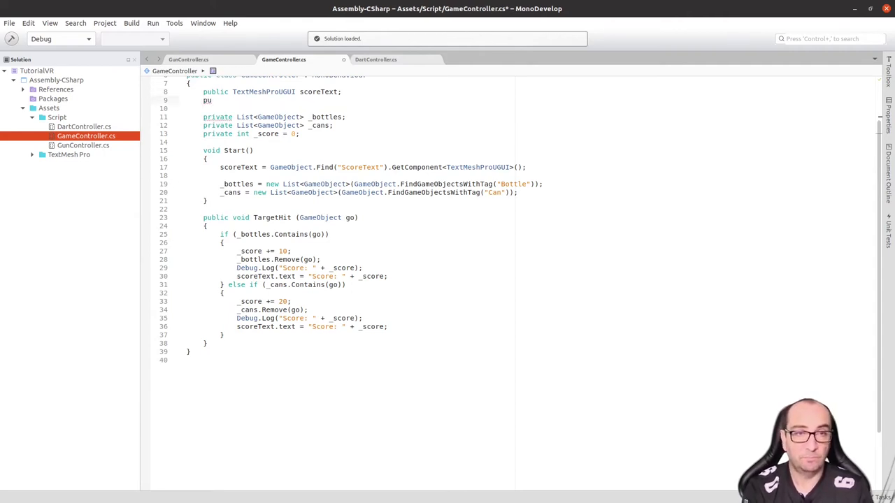
text(blic A)
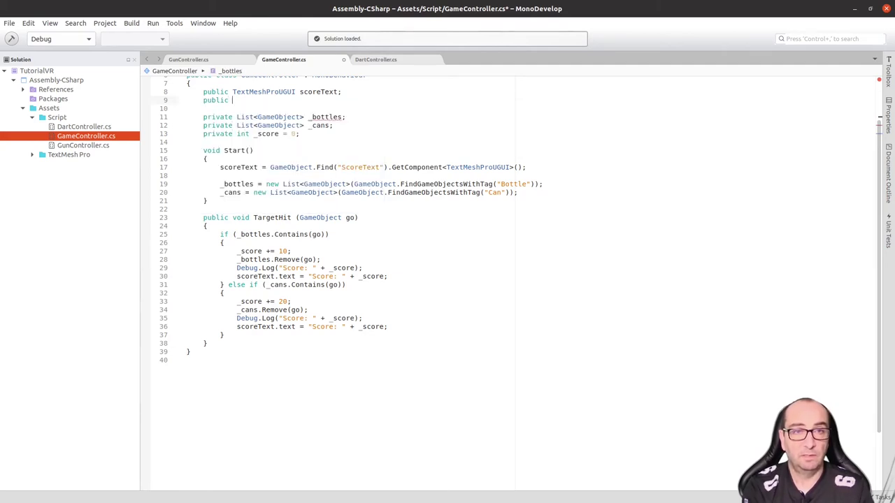
text(udio)
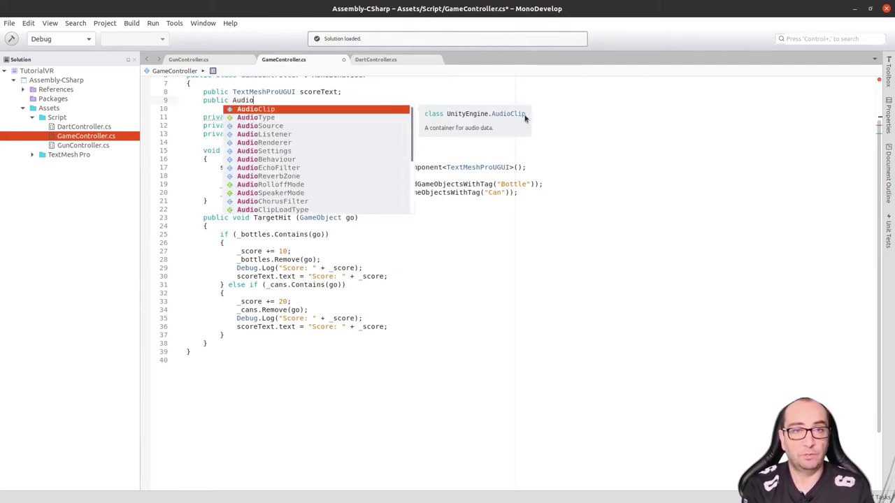
text(S)
key(Return)
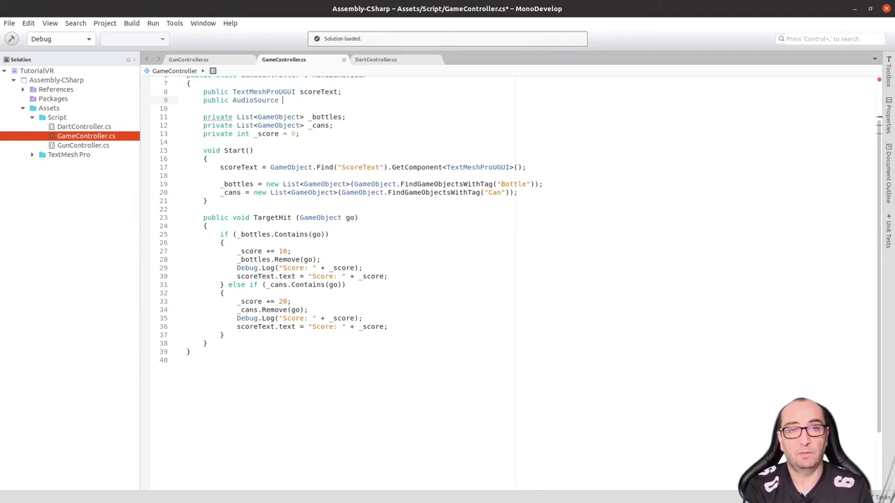
text(music;)
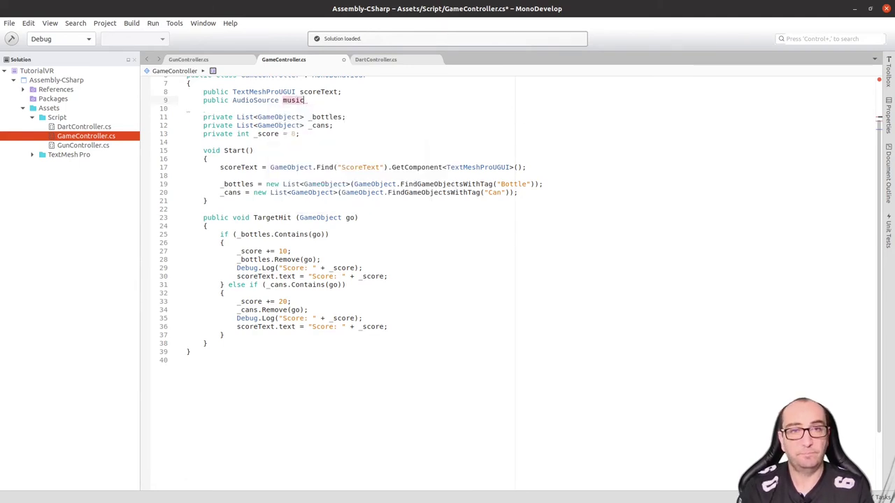
Add music.Play(); at the end of the Start method
click(520, 194)
key(Return)
text(music.pl)
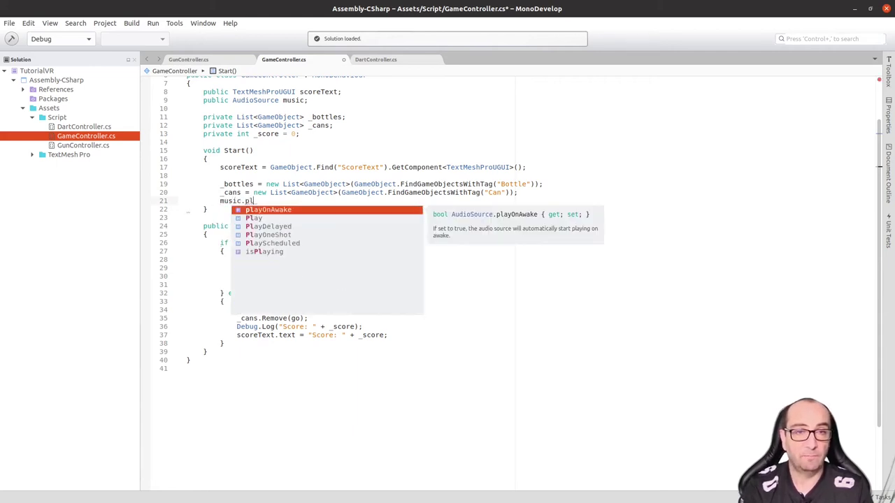
key(Down)
key(Up)
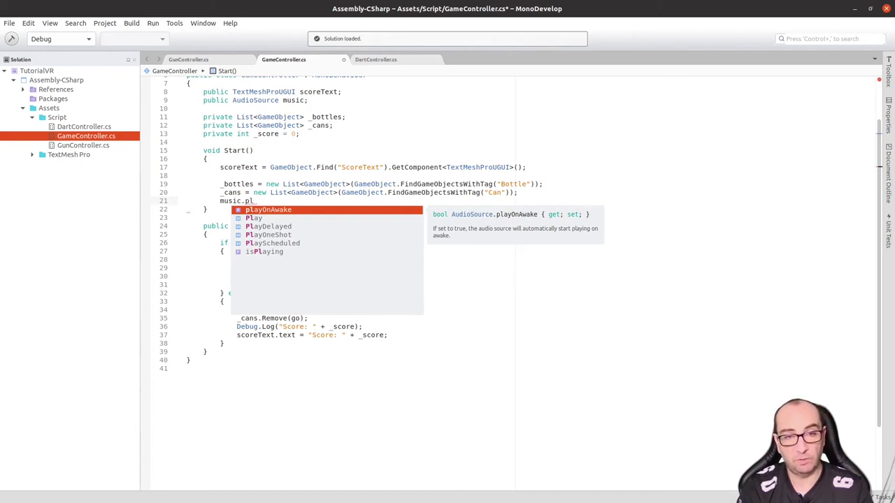
key(Down)
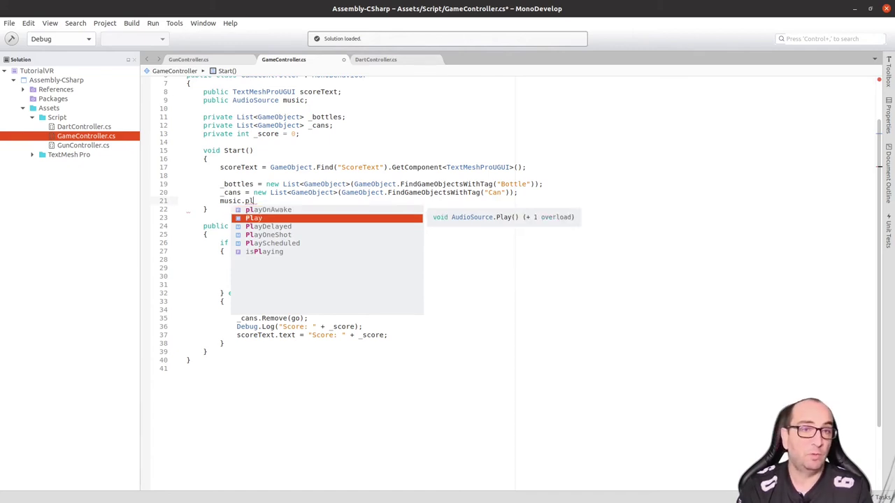
key(Return)
text(())
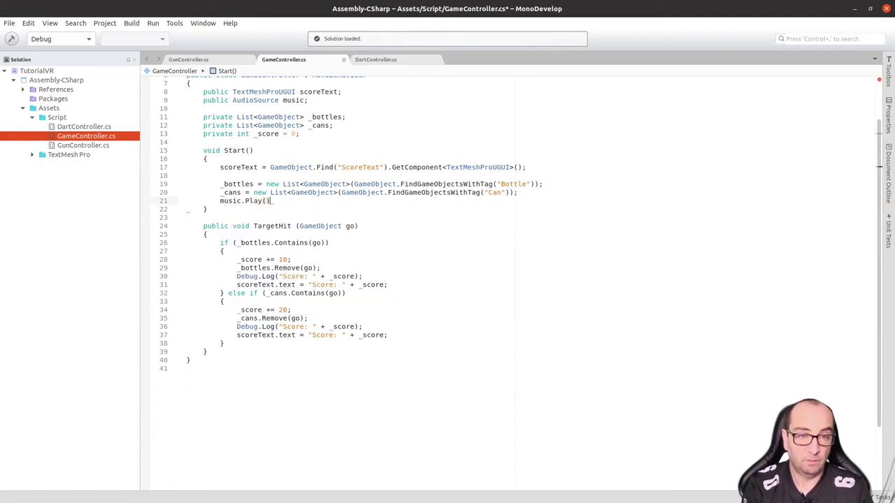
text(;)
Delete the unfinished extra music line, save GameController.cs, and return to Unity
key(Return)
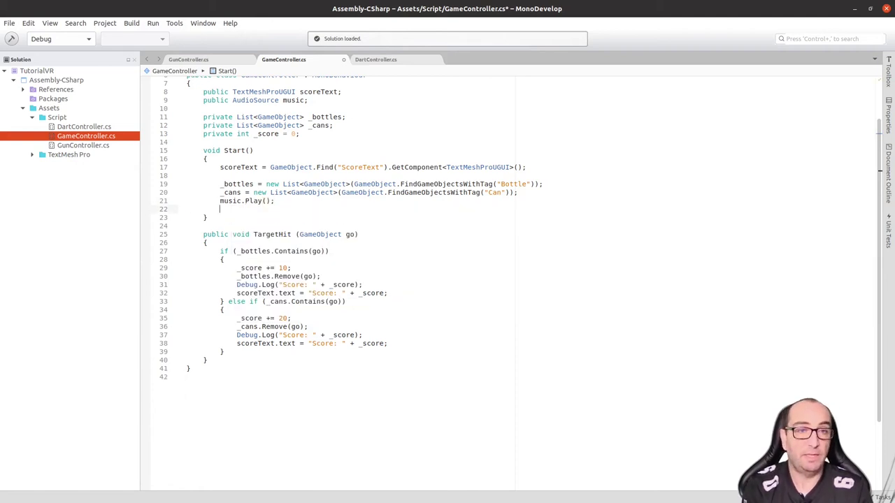
text(mu)
key(Return)
text(.pau)
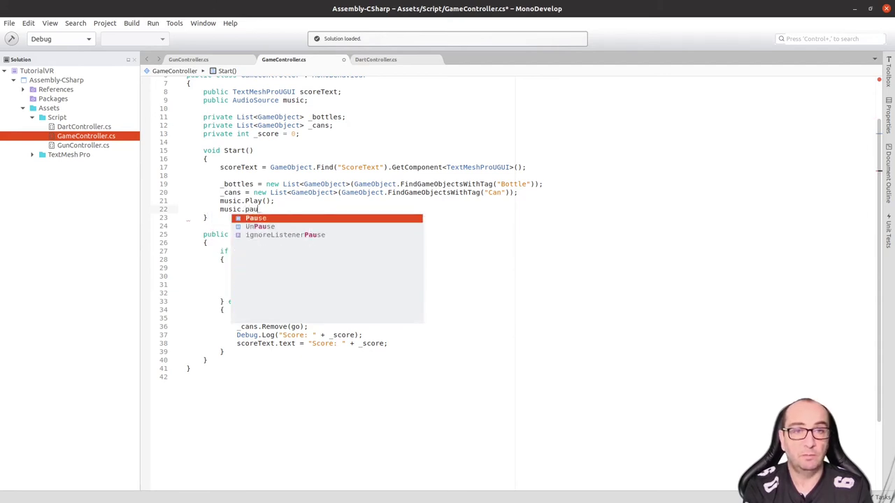
key(BackSpace)
key(BackSpace)
key(BackSpace)
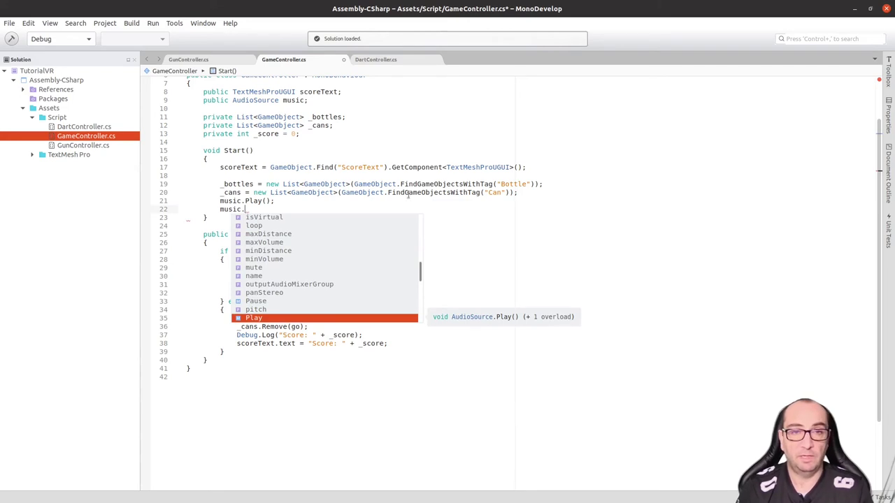
click(316, 194)
drag(293, 201, 290, 209)
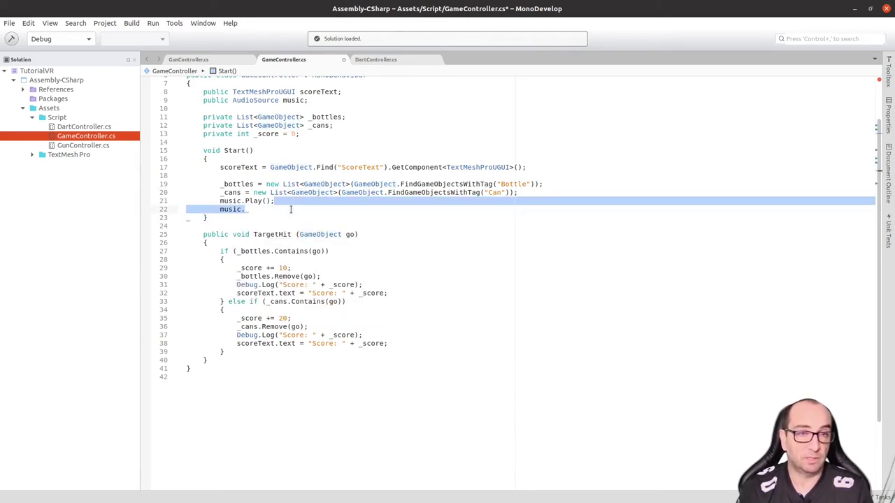
key(BackSpace)
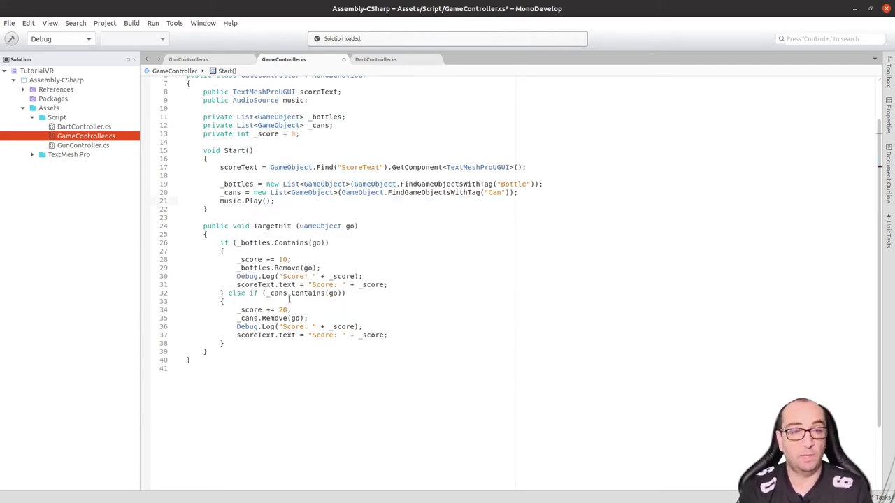
key(ctrl+s)
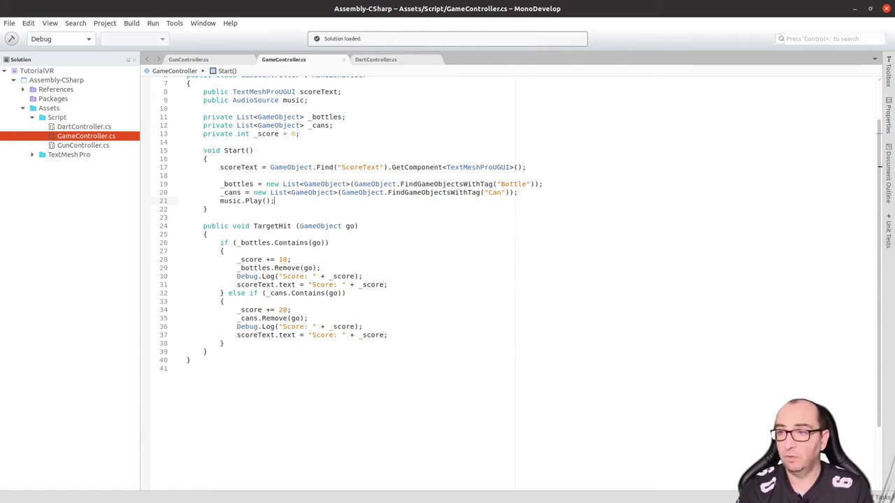
key(alt+Tab)
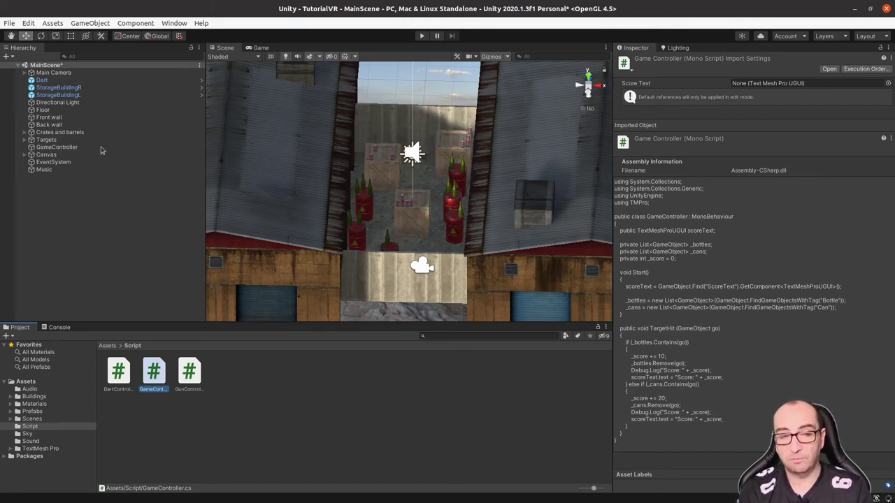
Try linking Music to GameController, play-test, and read the ArgumentNullException in the Console
click(65, 148)
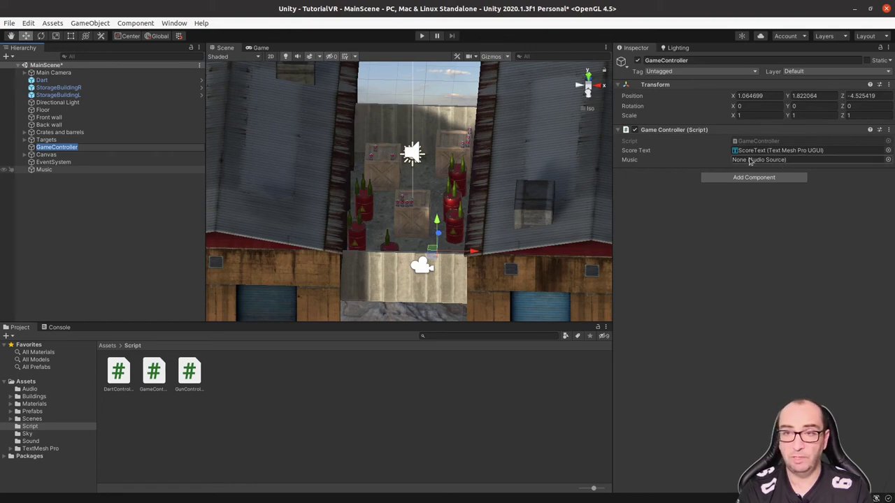
mouse_move(44, 170)
mouse_down()
mouse_move(644, 189)
mouse_move(112, 189)
mouse_move(122, 209)
mouse_up()
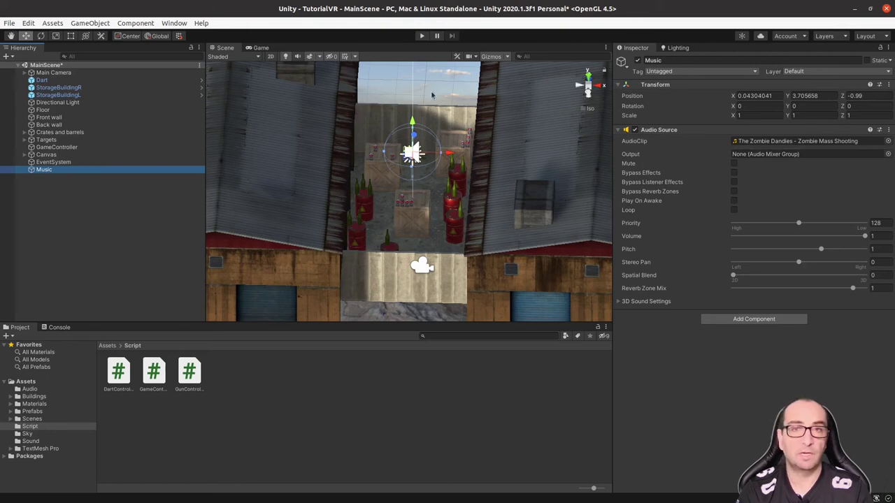
click(422, 36)
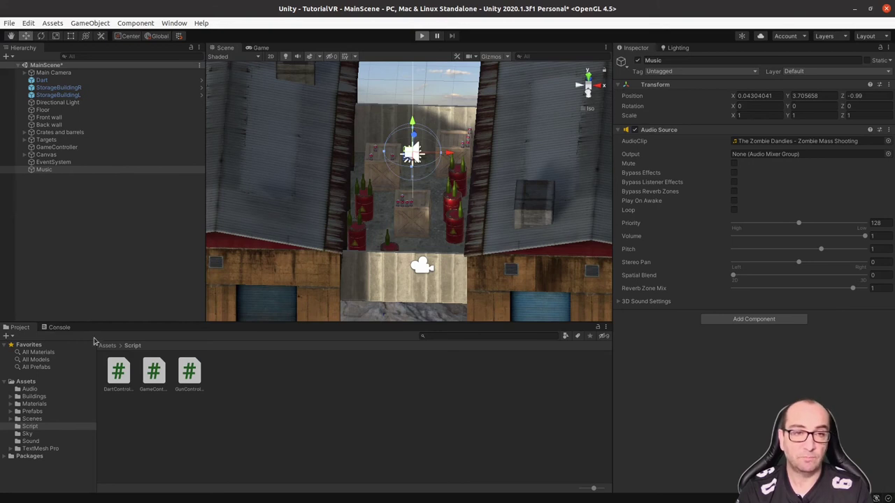
click(58, 328)
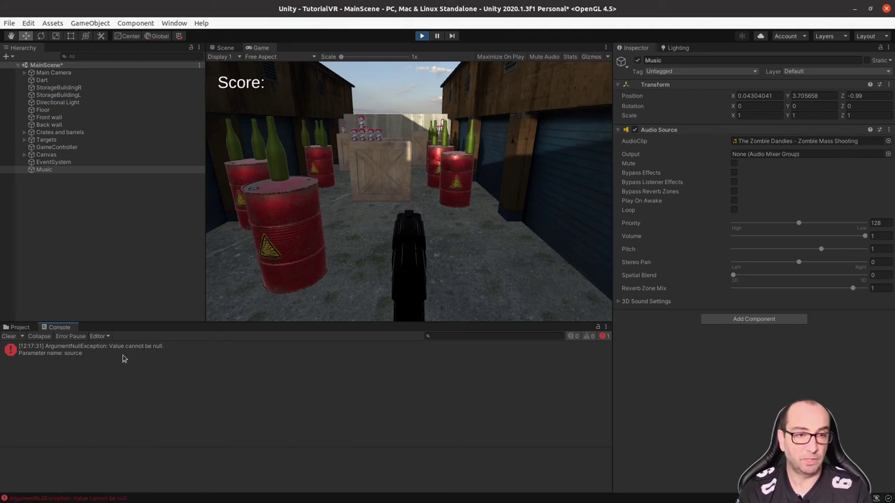
click(19, 327)
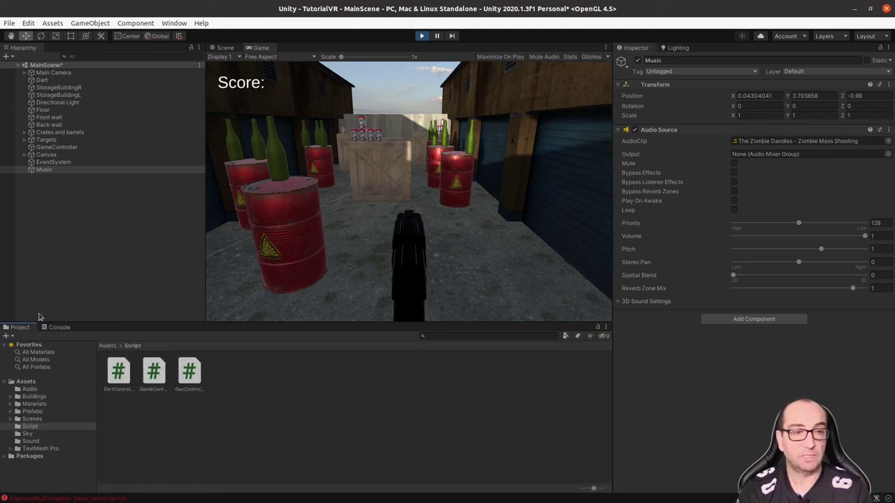
click(422, 36)
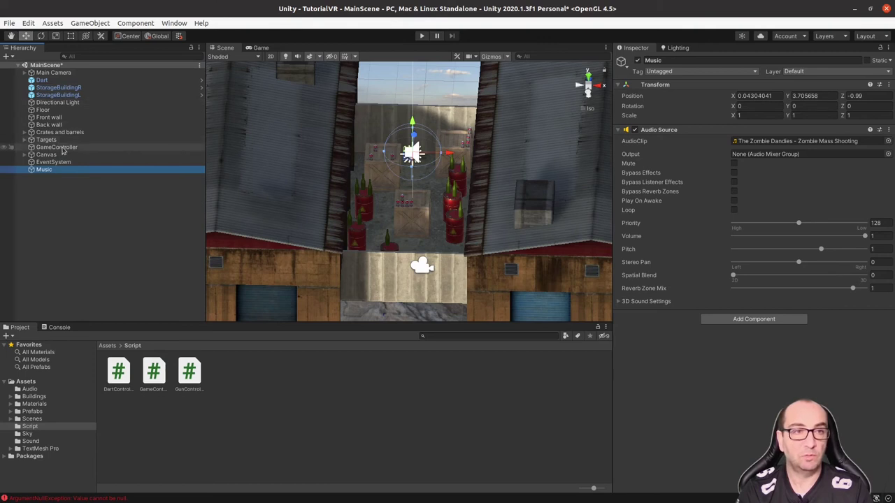
Drag the Music audio source into GameController's Music field, then play-test shooting three darts
click(57, 147)
mouse_move(44, 170)
mouse_down()
mouse_move(737, 174)
mouse_move(763, 160)
mouse_up()
click(422, 37)
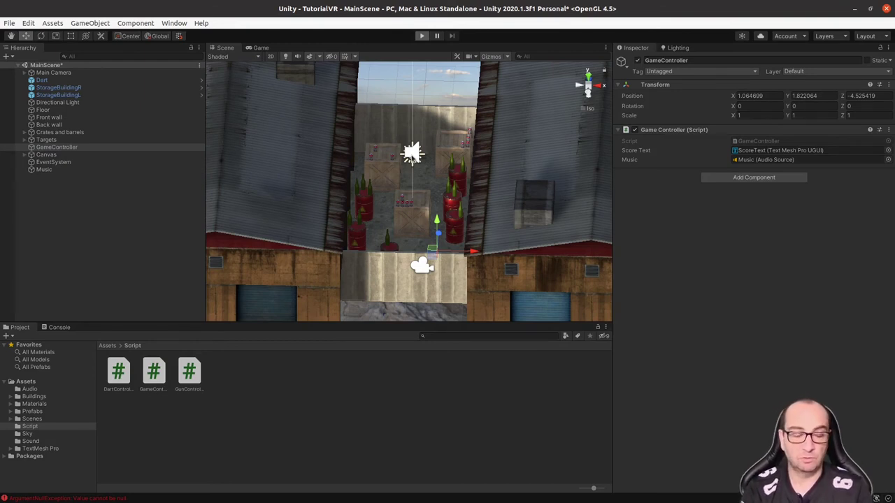
key(ctrl+p)
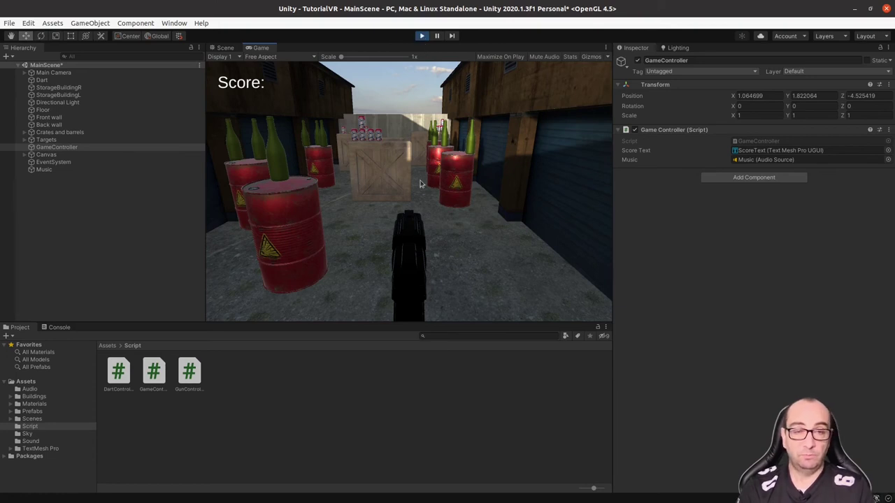
click(303, 181)
click(304, 181)
click(308, 179)
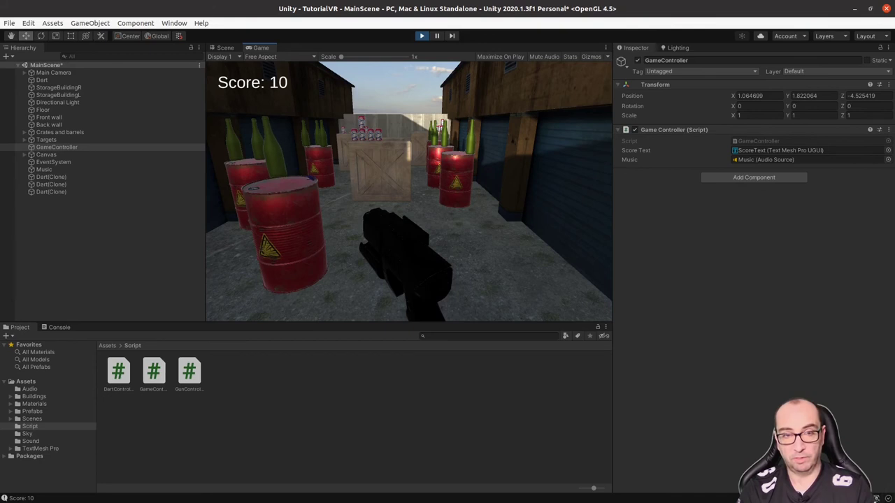
click(421, 36)
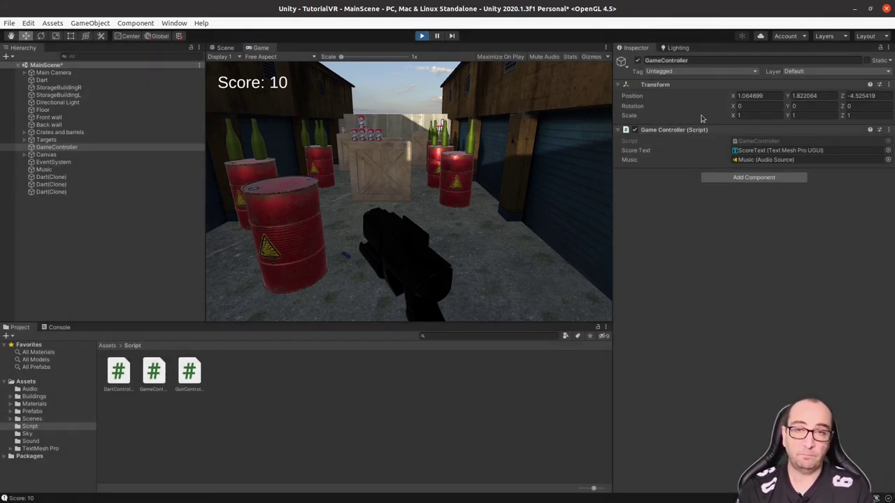
key(alt+Tab)
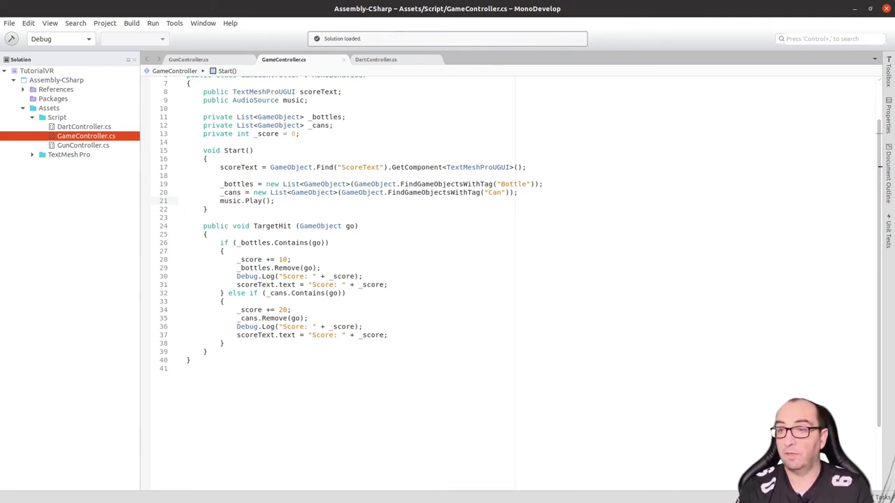
Leave the reviewed GameController.cs and return to the Unity editor
key(alt+Tab)
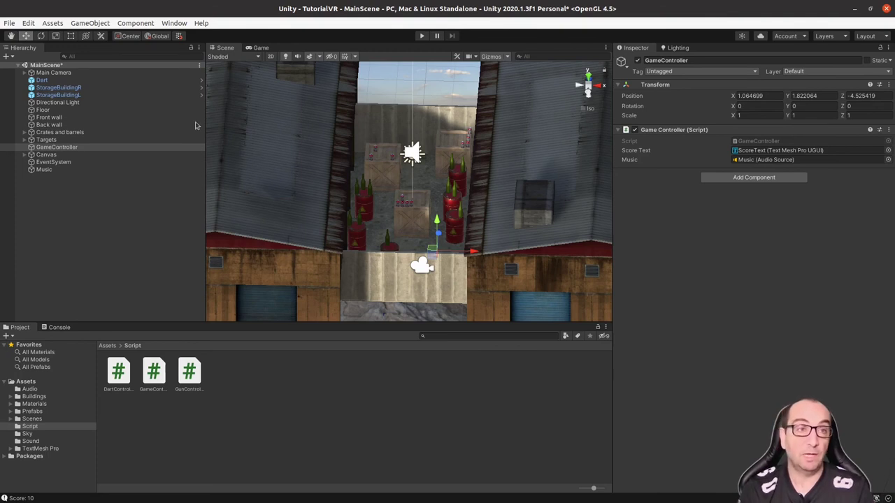
Open Build Settings from the File menu
click(10, 24)
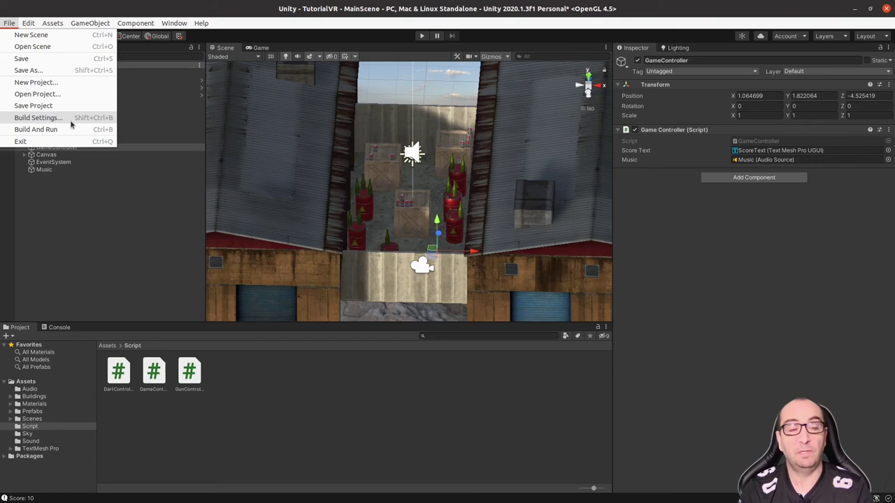
click(69, 119)
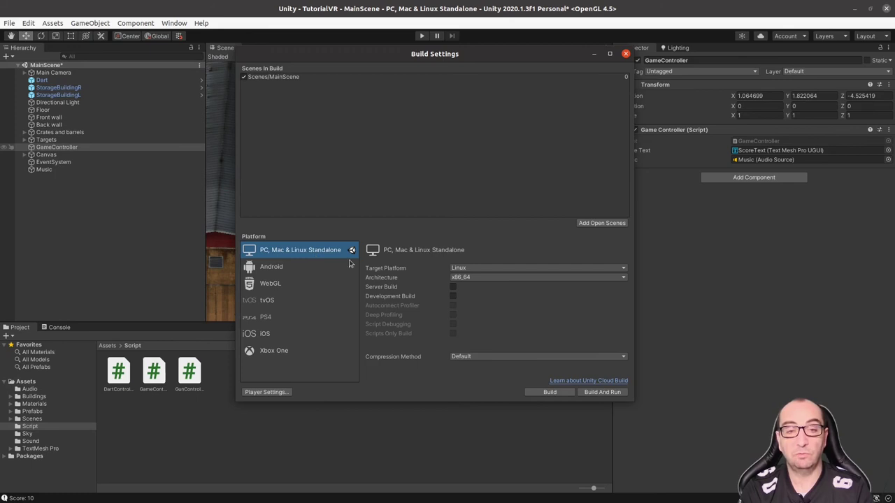
Keep PC, Mac & Linux Standalone as the platform and start Build And Run
click(272, 270)
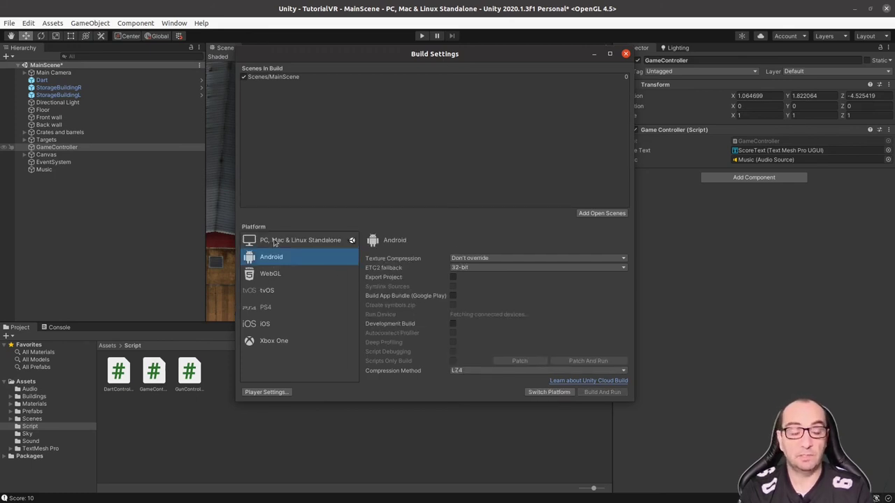
click(275, 241)
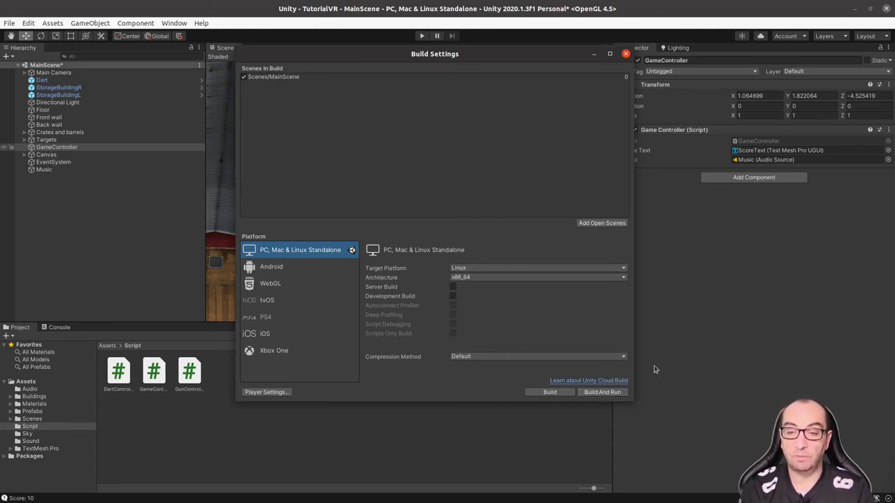
click(597, 394)
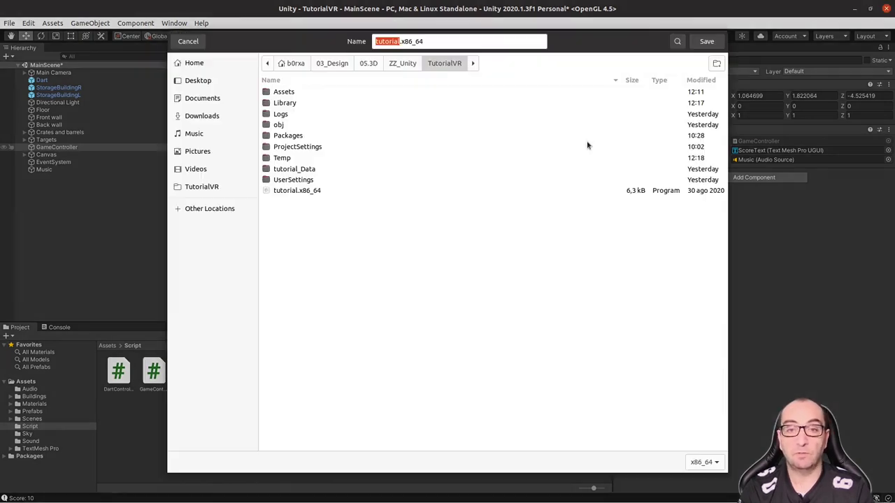
Save the build as tutorial.x86_64, replacing the existing executable
click(318, 190)
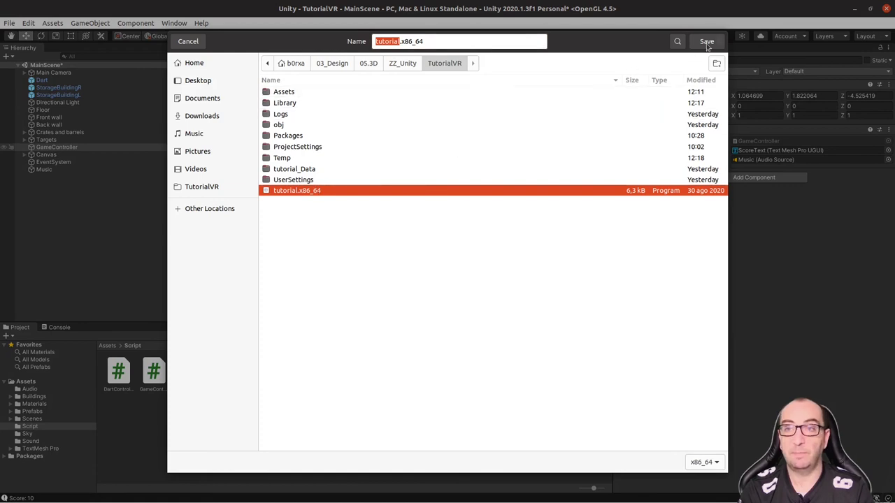
click(707, 41)
click(562, 280)
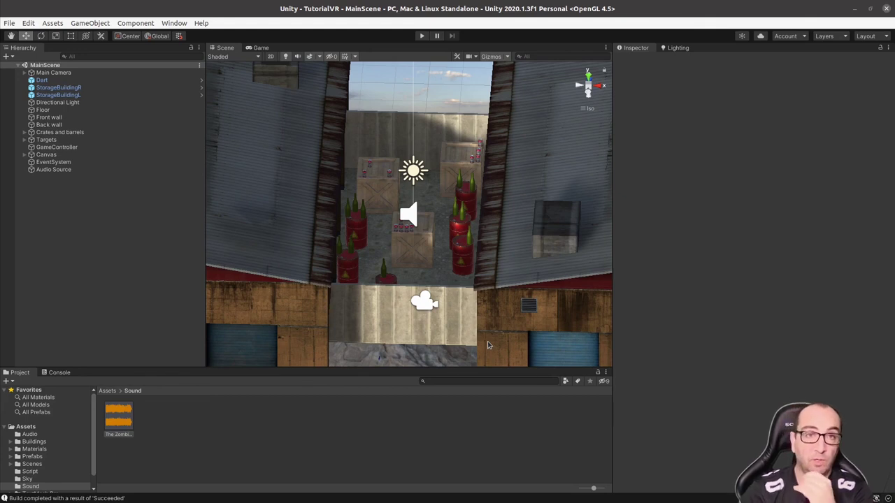
Switch to the Game view showing the first-person dart alley, gun and Score label
click(262, 47)
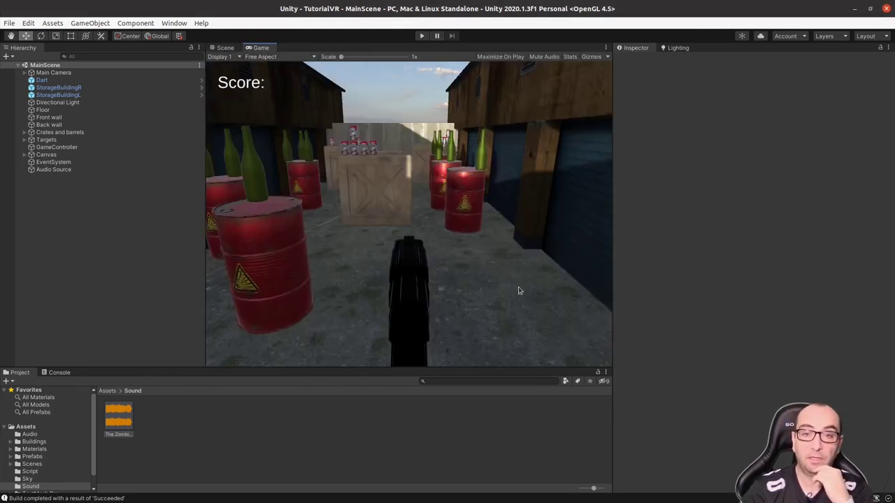